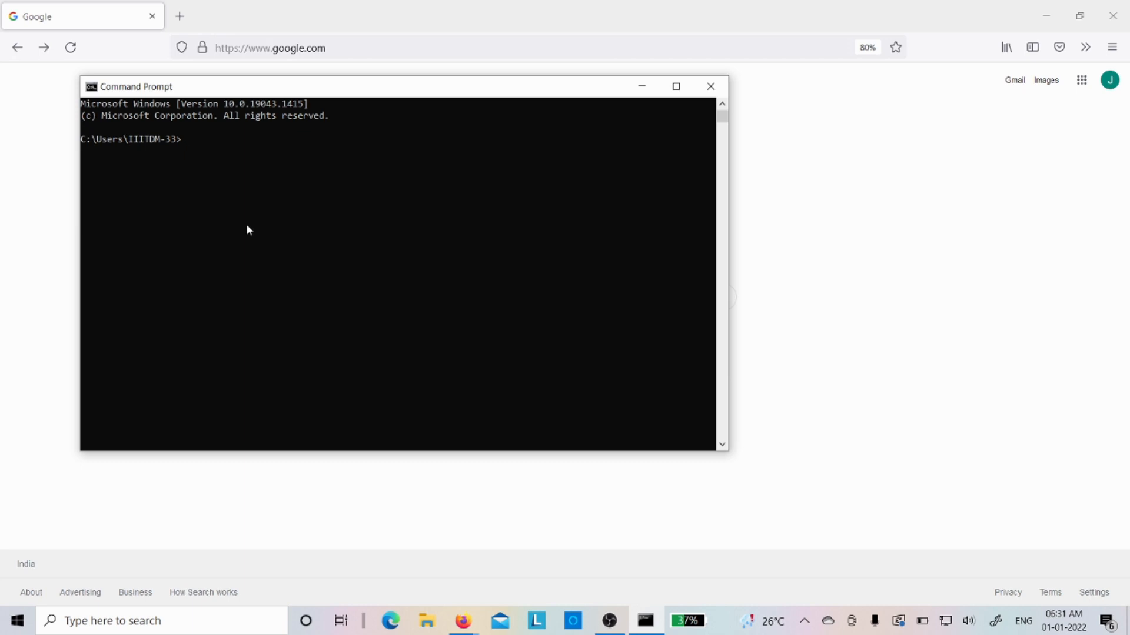
Check the installed Java runtime and compiler versions with java -version and javac -version, then close the Command Prompt.
text(java -version)
key(Return)
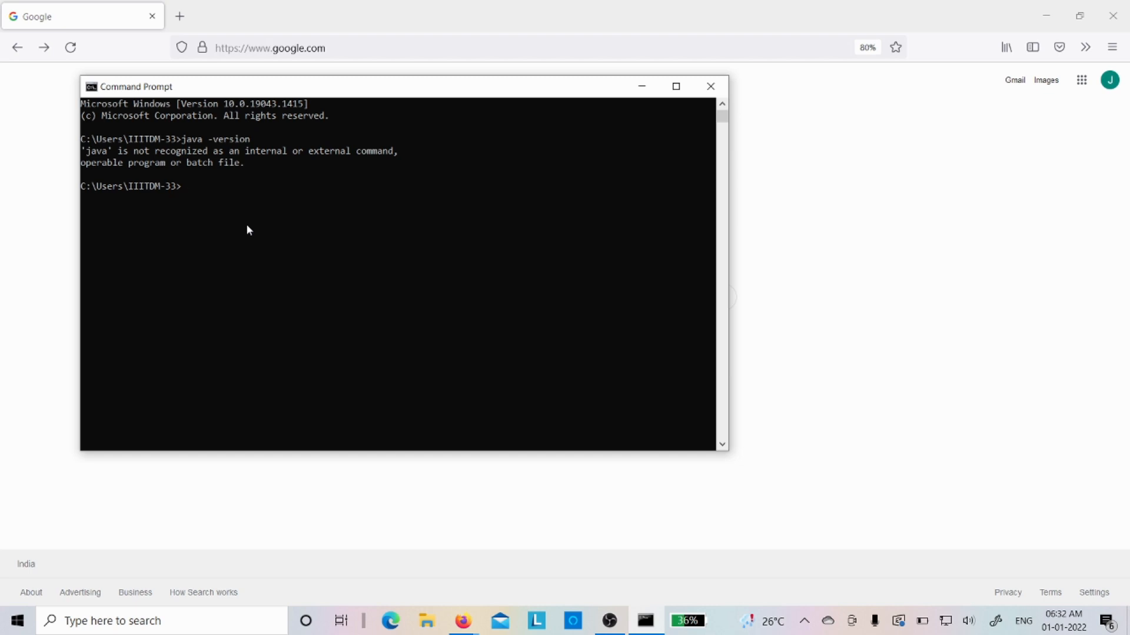
text(javac -ve)
key(Return)
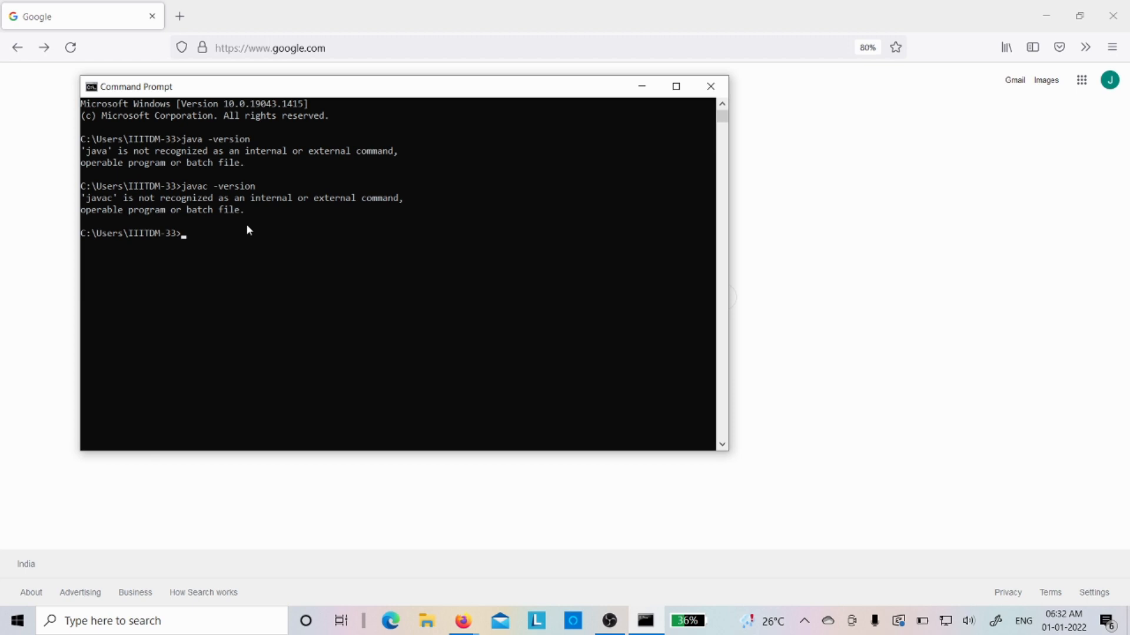
click(710, 87)
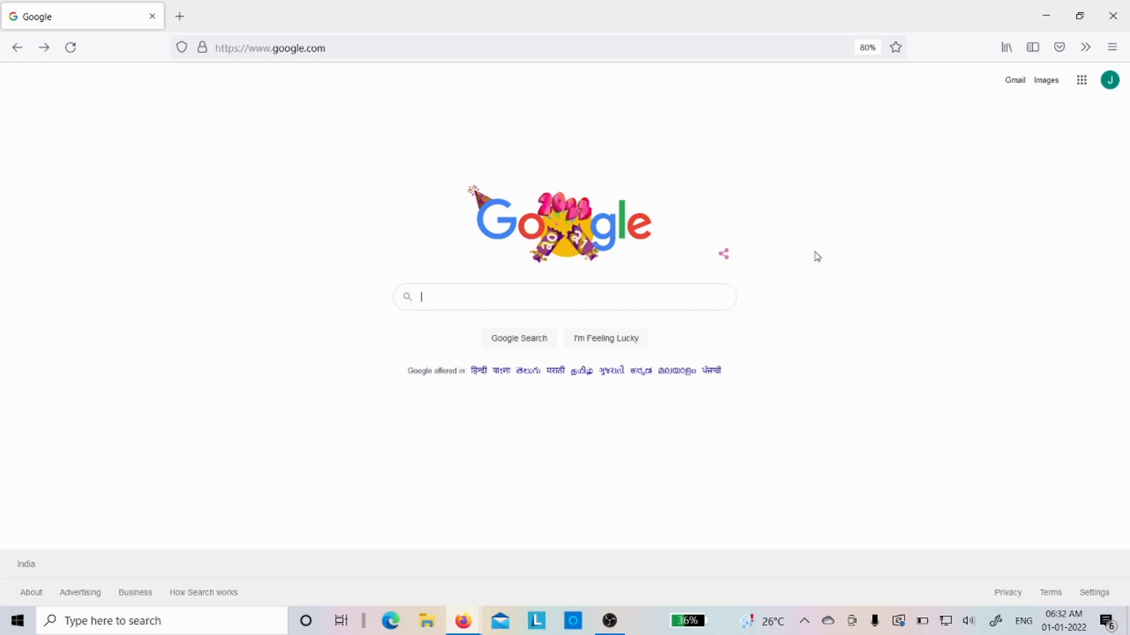
Search Google for "jdk download" and open Oracle's Java Downloads page from the results.
text(jdk download)
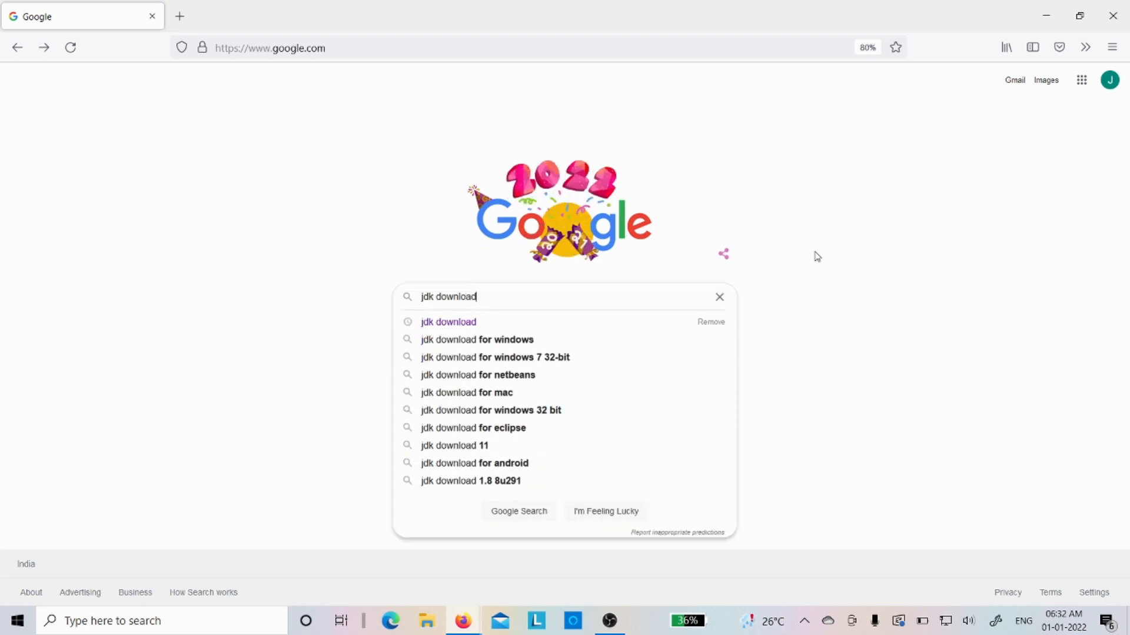
key(Return)
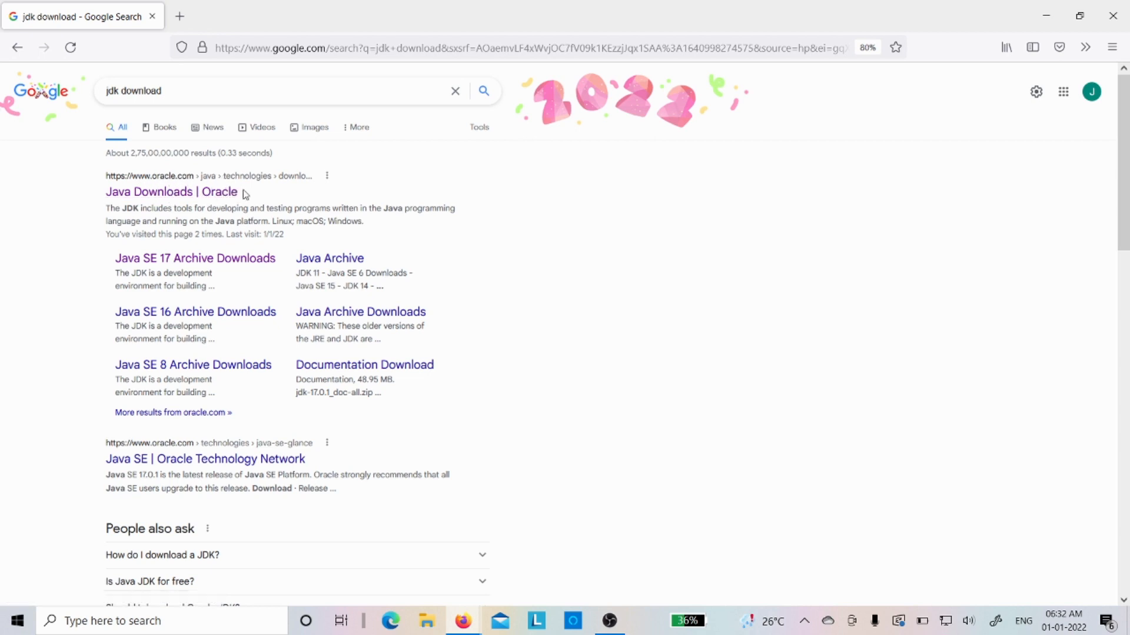
click(171, 192)
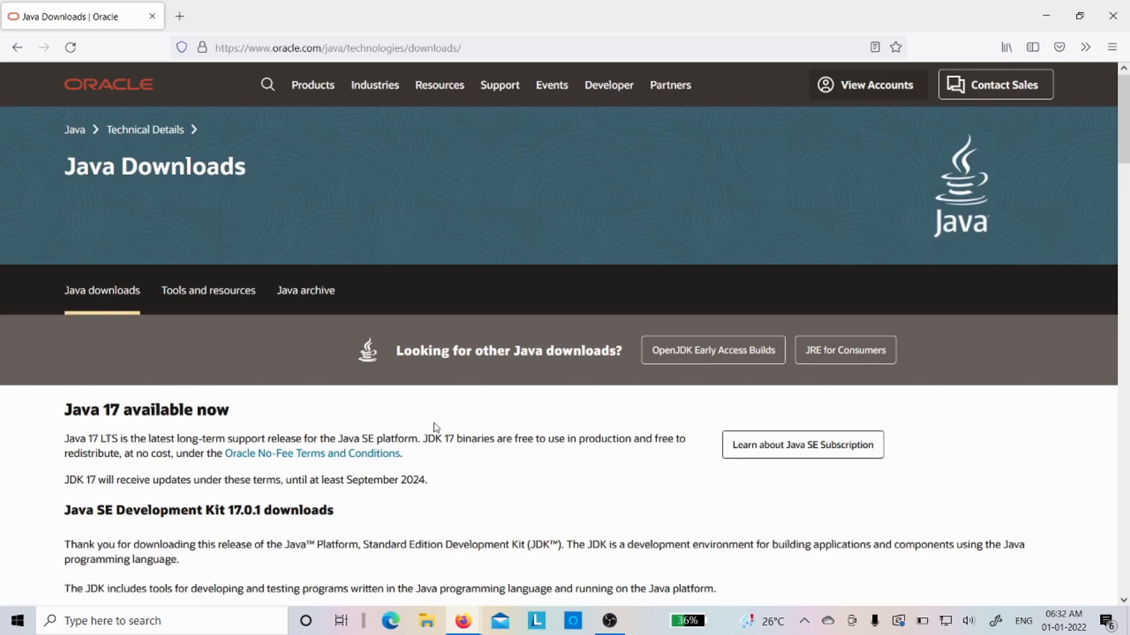
Download and save the Windows x64 Installer of JDK 17, jdk-17_windows-x64_bin.exe.
scroll(983, 404, down, 2)
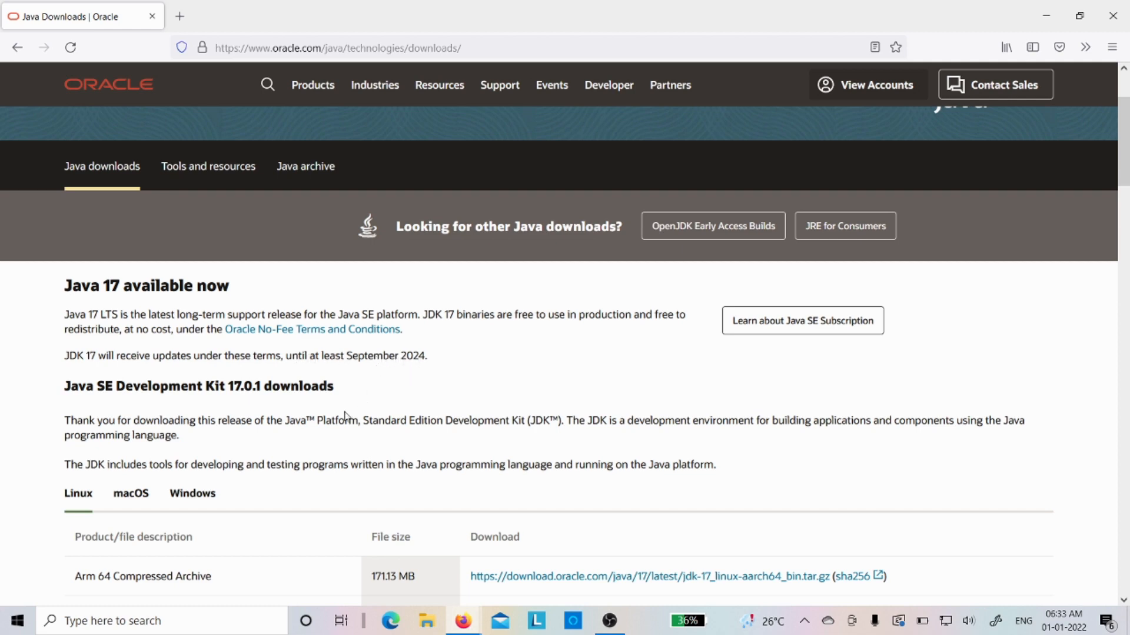
scroll(346, 417, down, 3)
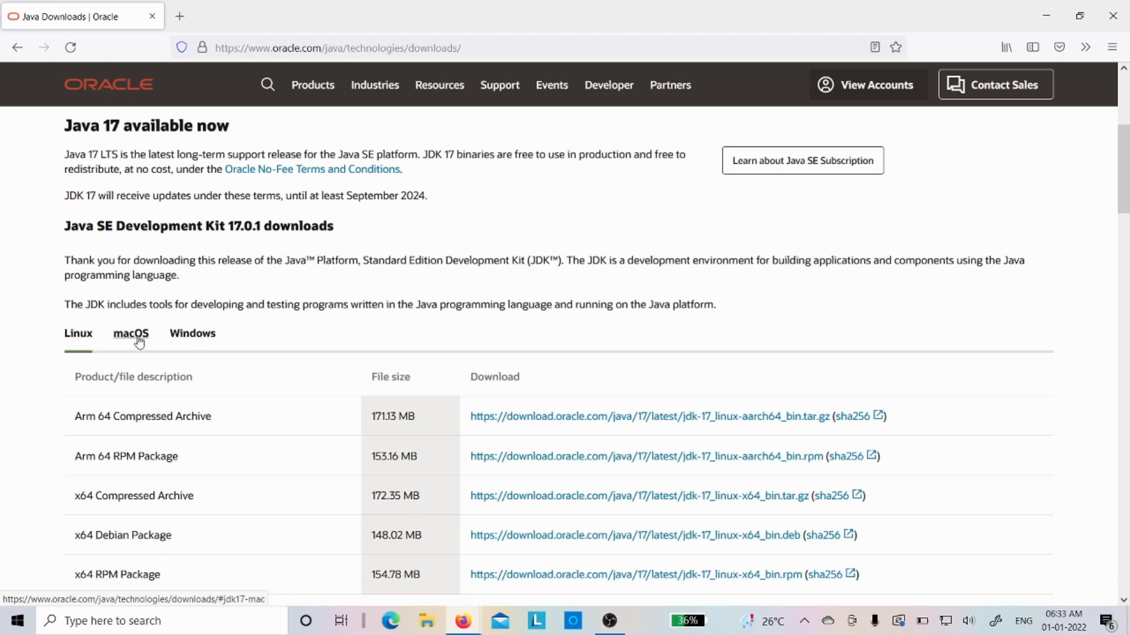
click(191, 337)
scroll(1024, 327, up, 2)
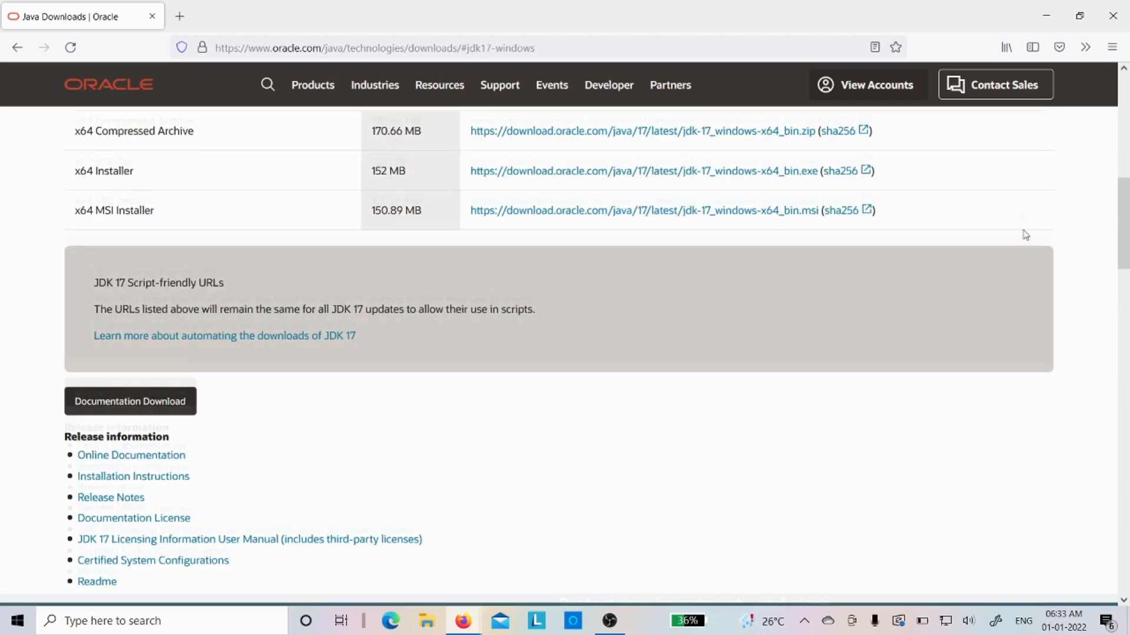
scroll(1023, 328, up, 1)
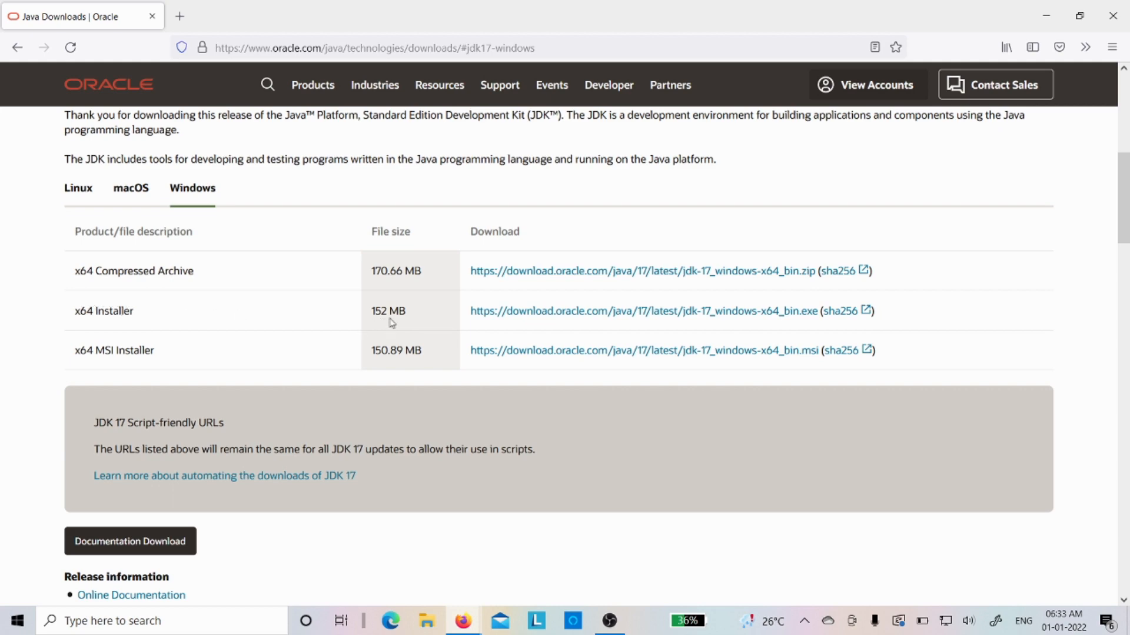
click(622, 319)
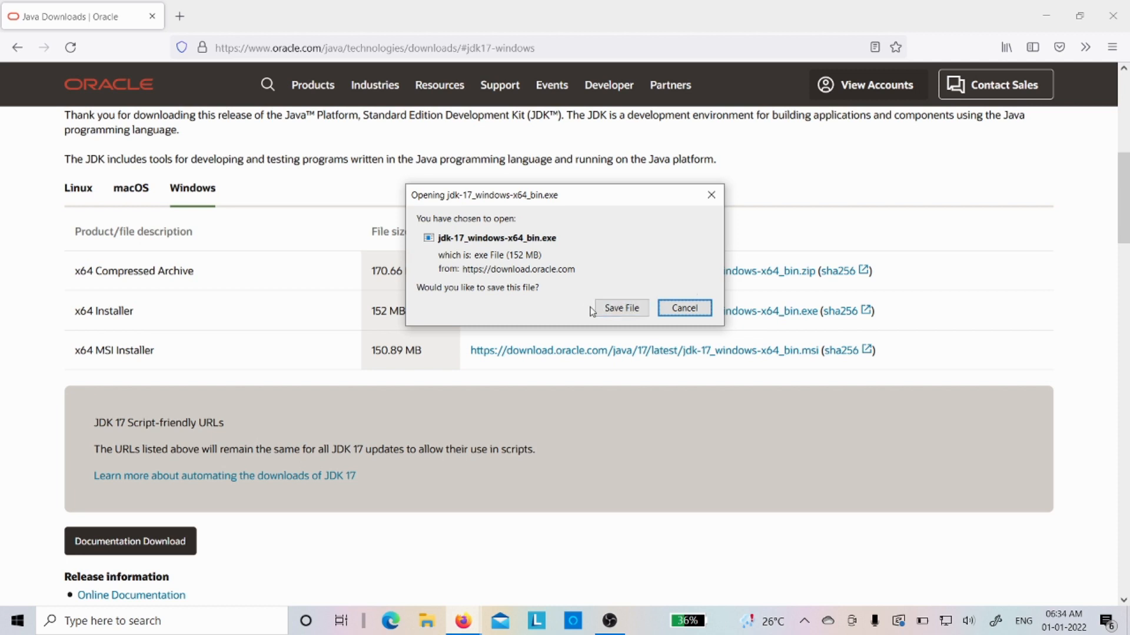
click(619, 308)
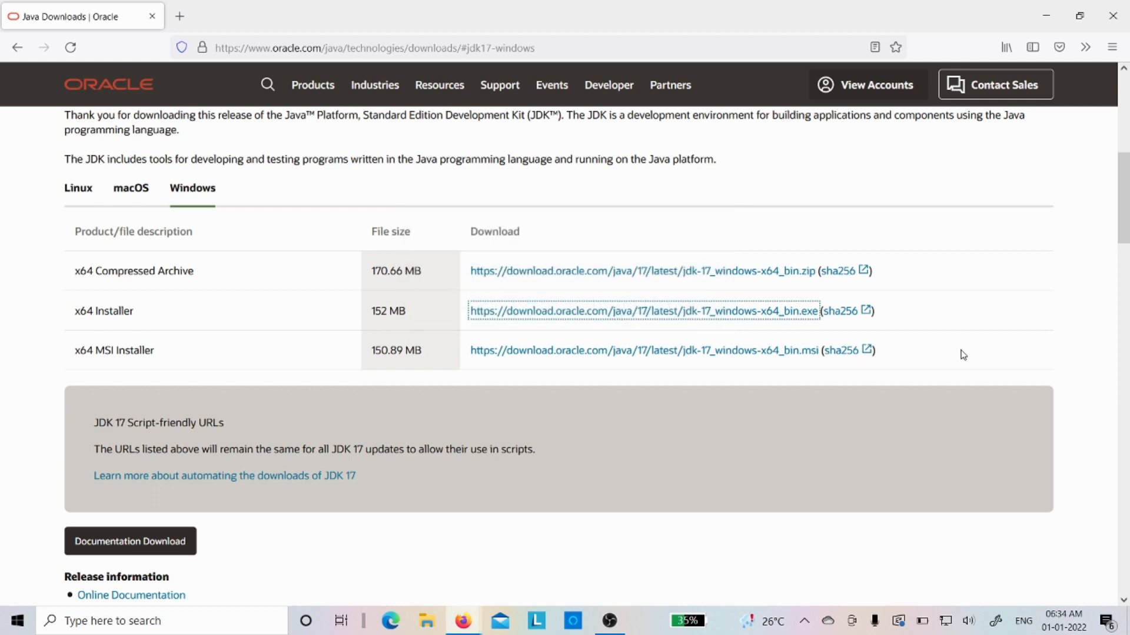
Run the downloaded JDK installer and complete the installation in the default folder C:\Program Files\Java\jdk-17.0.1\.
key(ctrl+j)
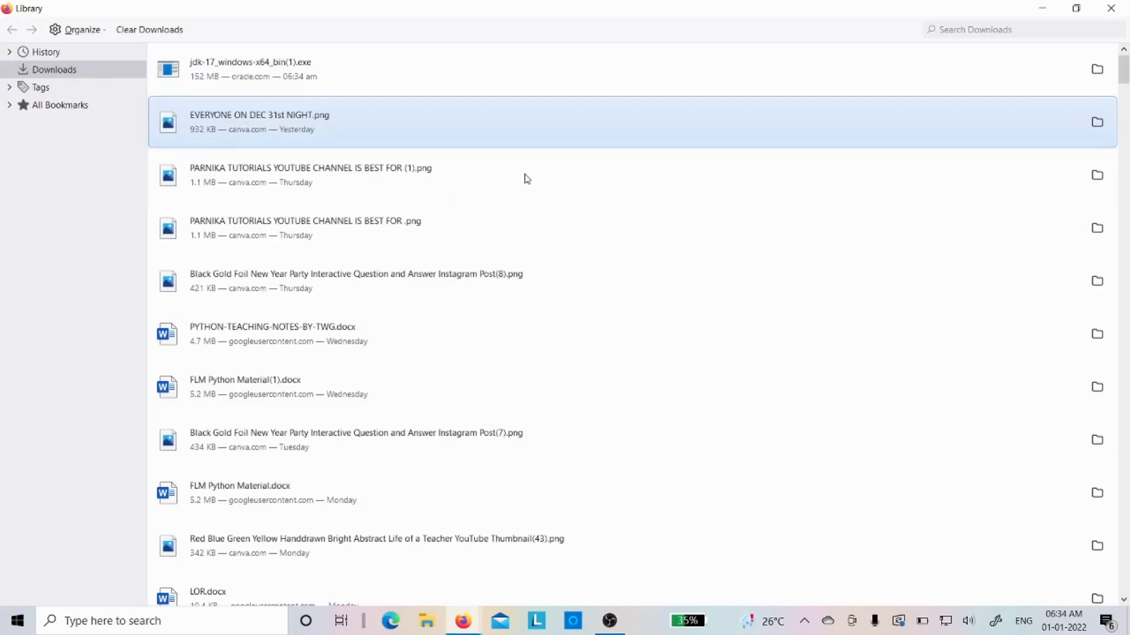
double_click(251, 79)
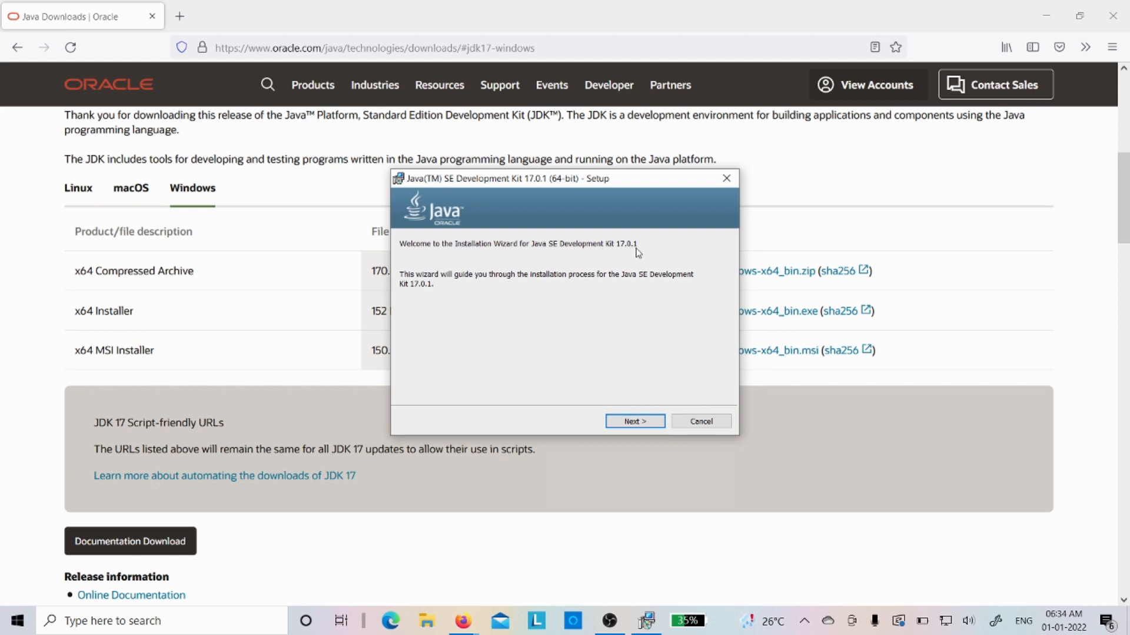
click(630, 423)
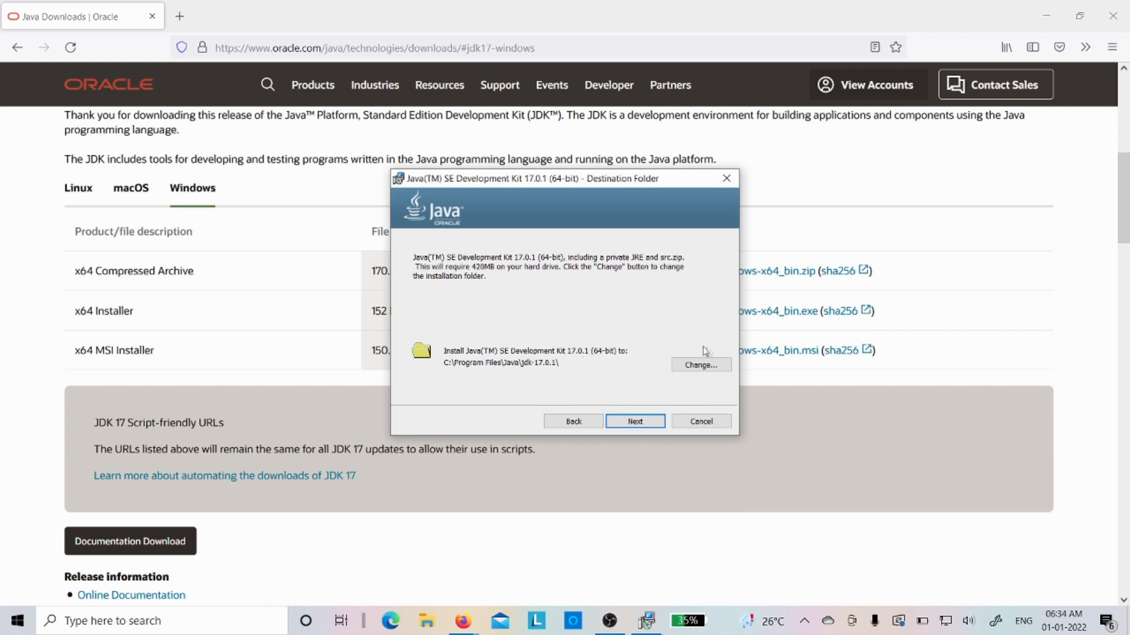
click(700, 366)
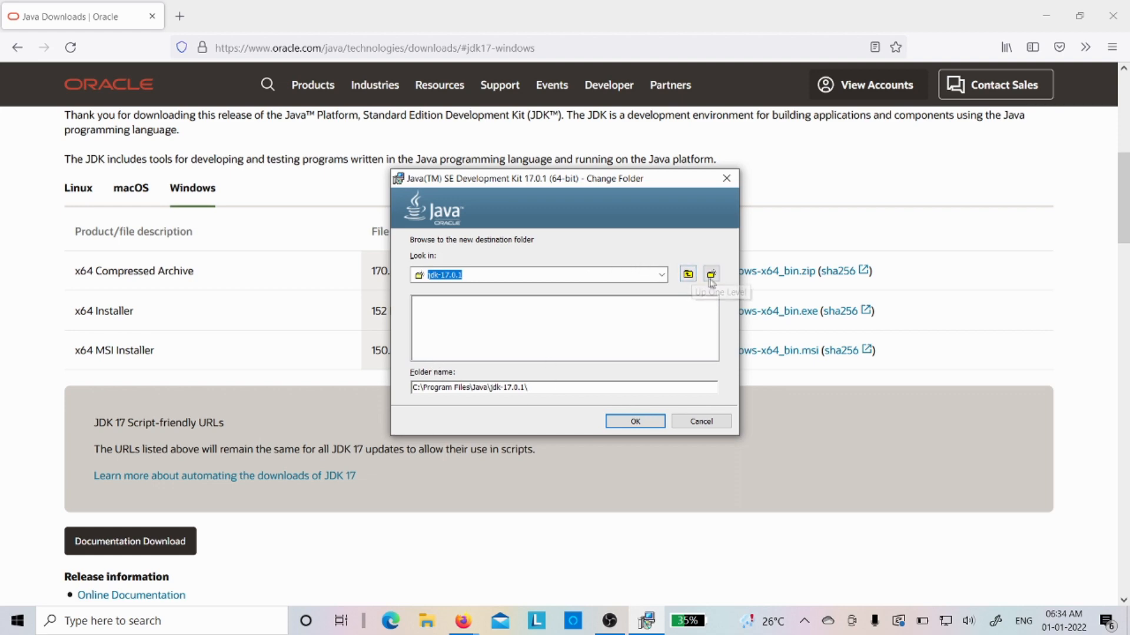
click(703, 423)
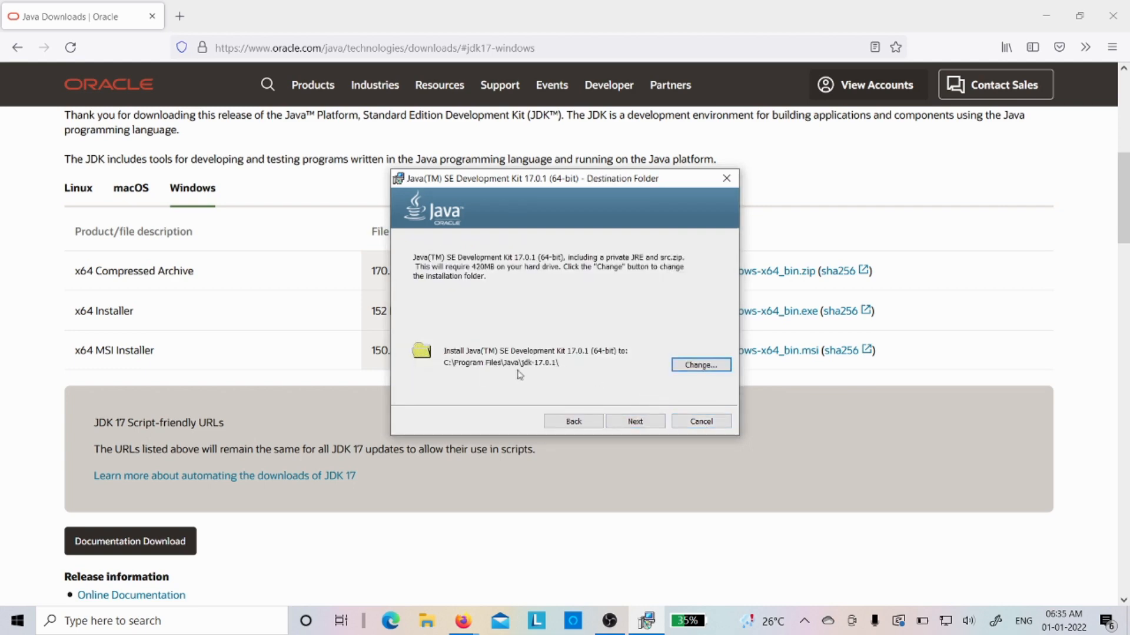
click(635, 422)
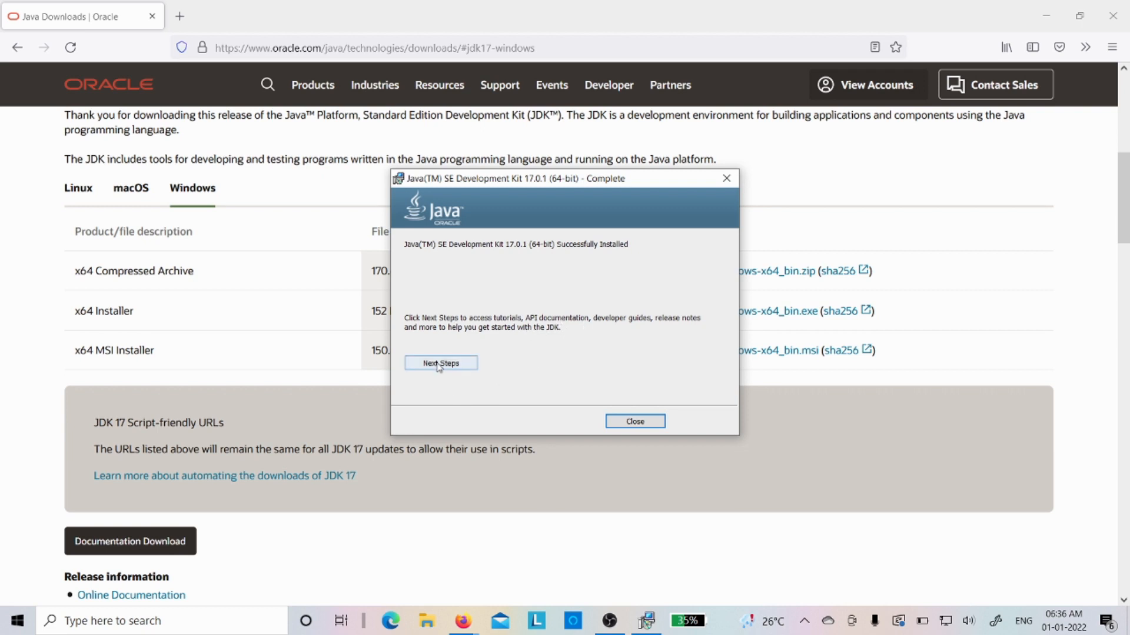
click(635, 421)
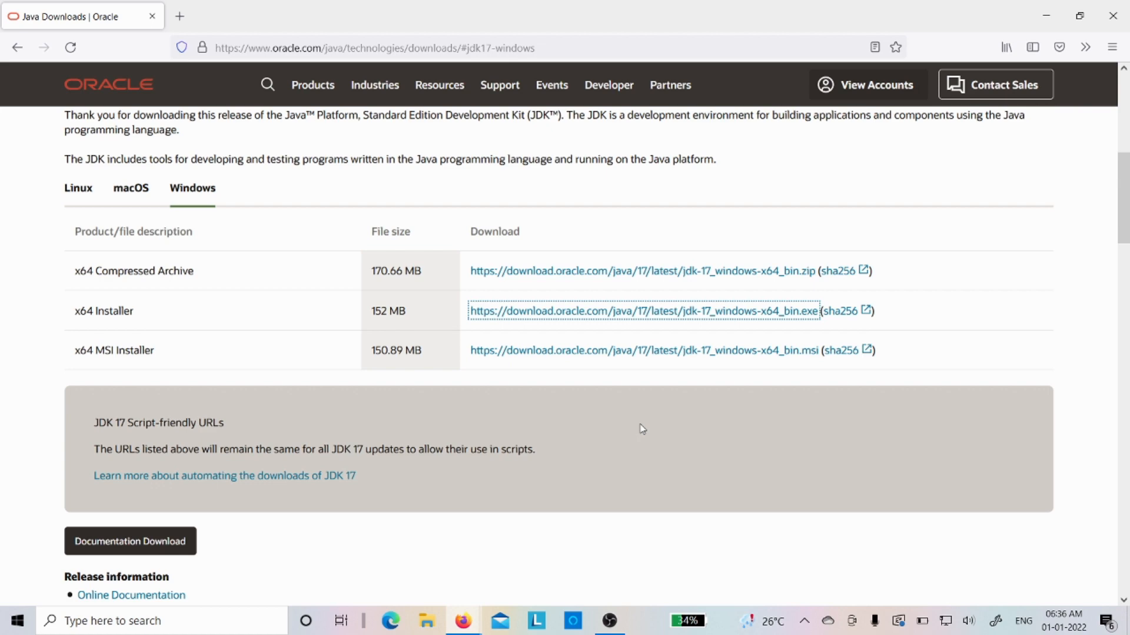
Switch to File Explorer and open the JDK's bin folder at C:\Program Files\Java\jdk-17.0.1\bin.
key(super)
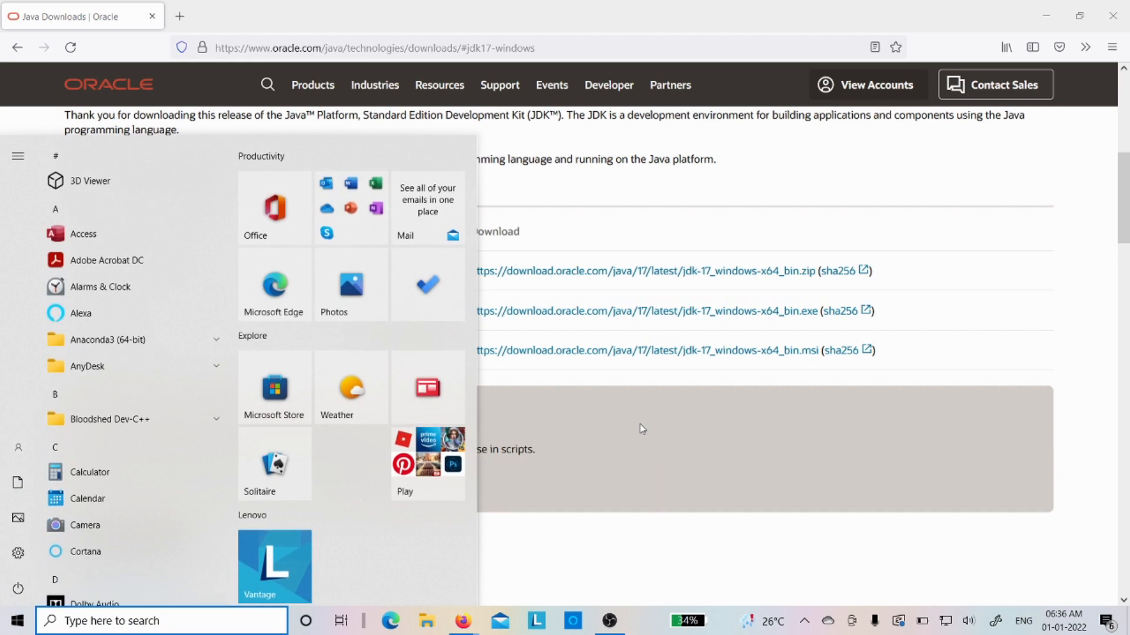
key(super+e)
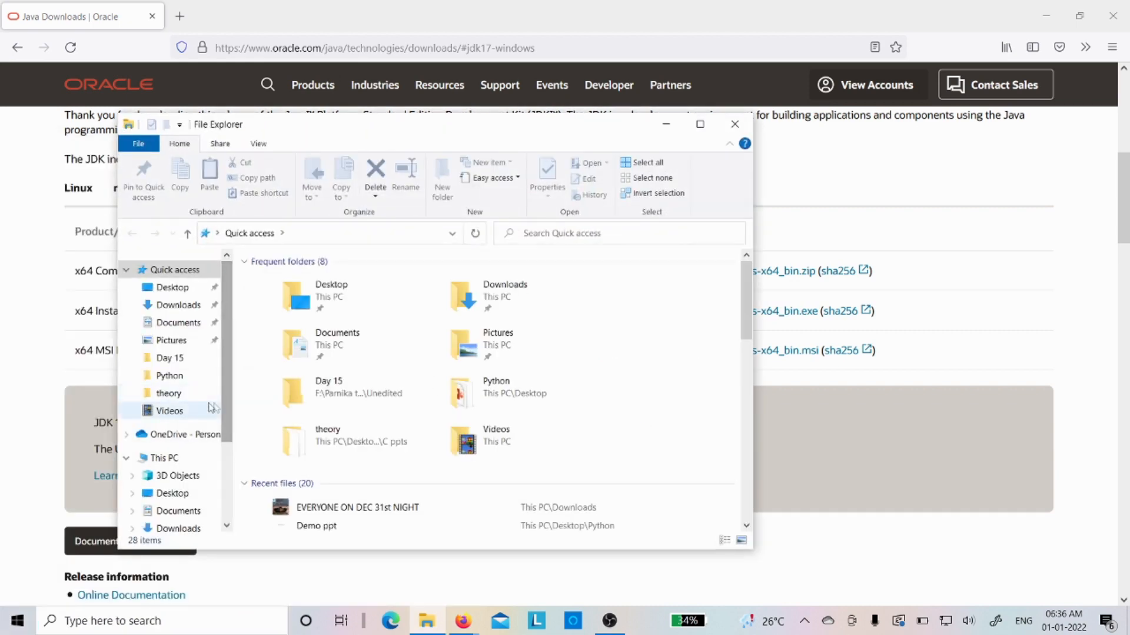
drag(230, 397, 215, 470)
click(205, 469)
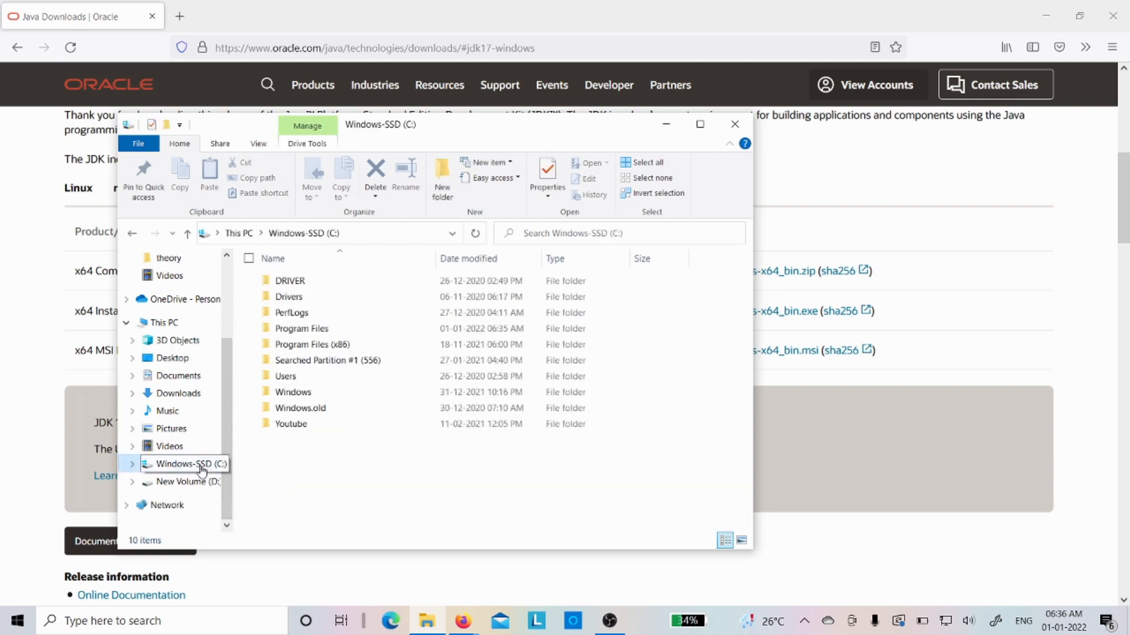
click(317, 332)
double_click(318, 333)
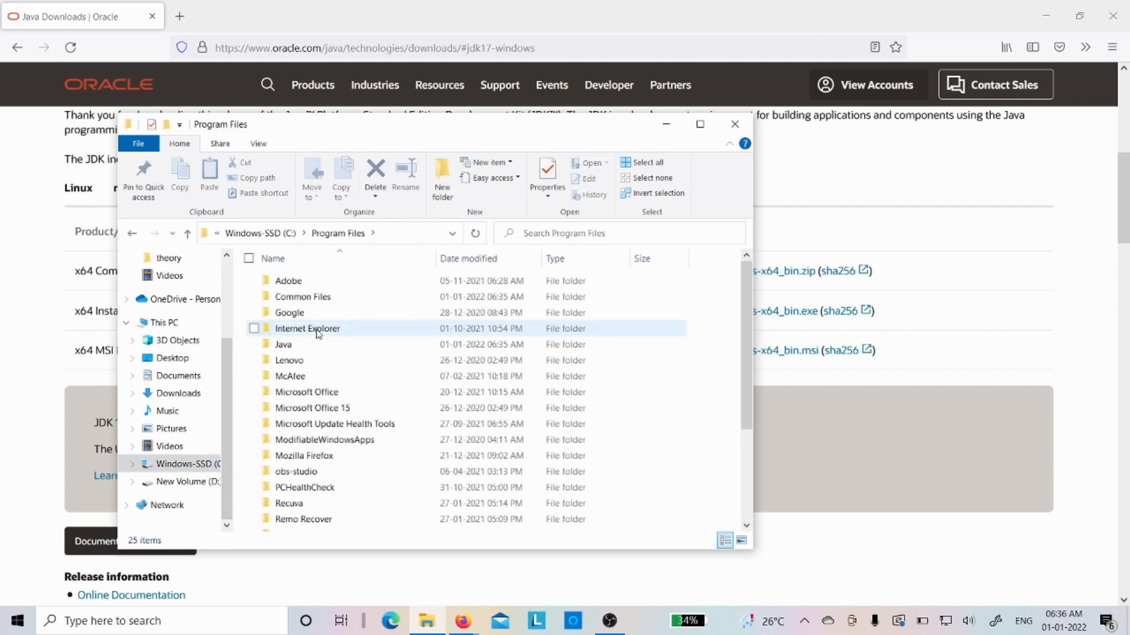
double_click(284, 345)
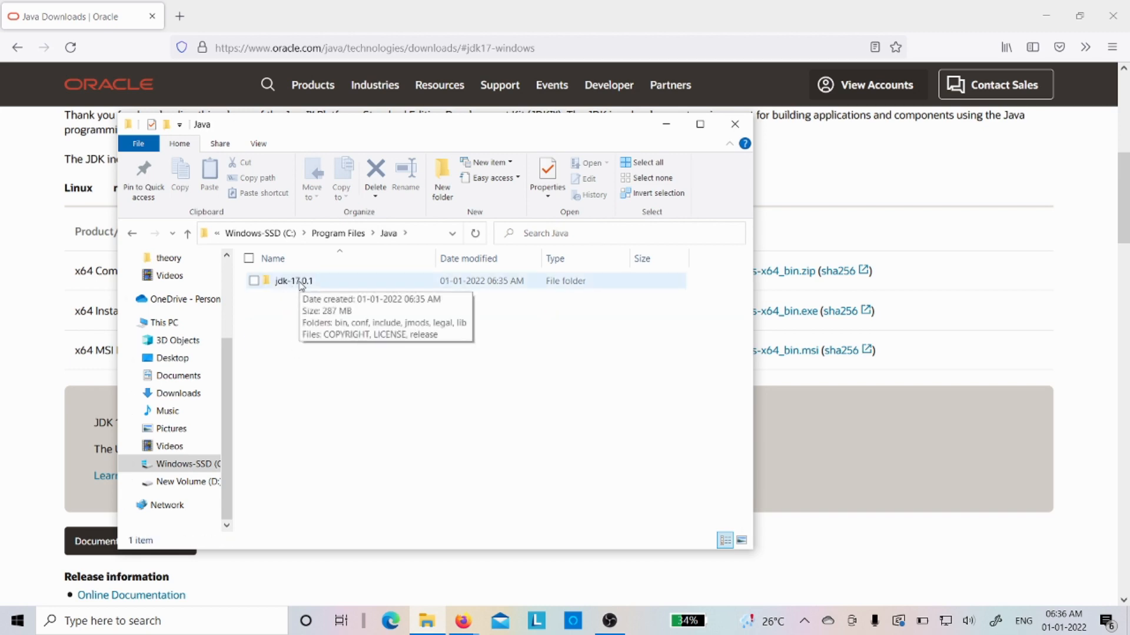
double_click(294, 282)
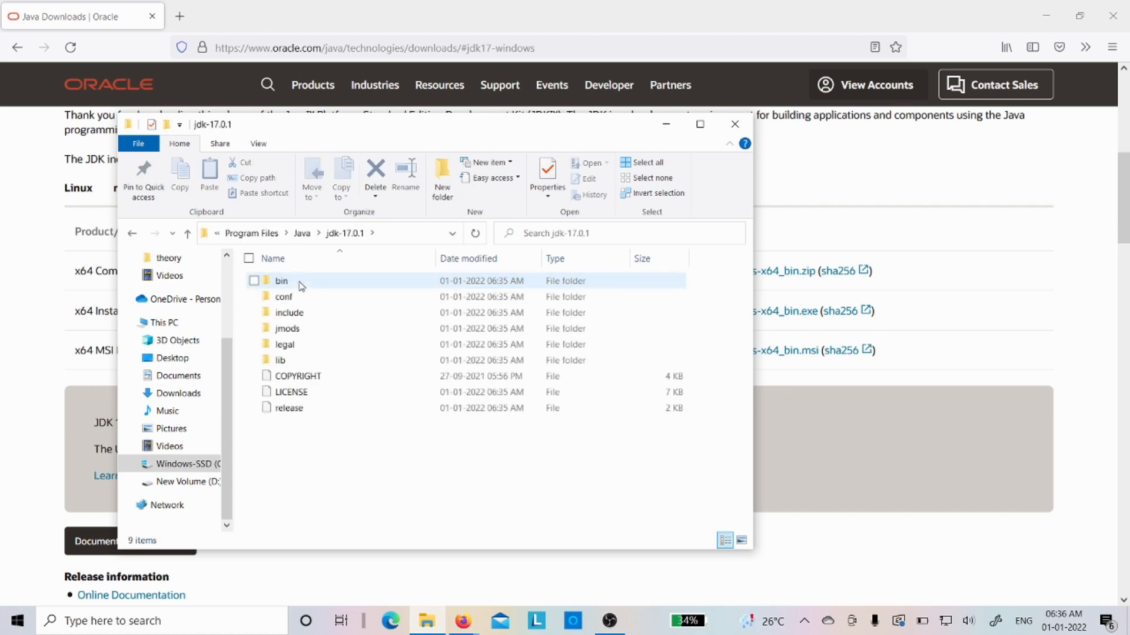
double_click(283, 281)
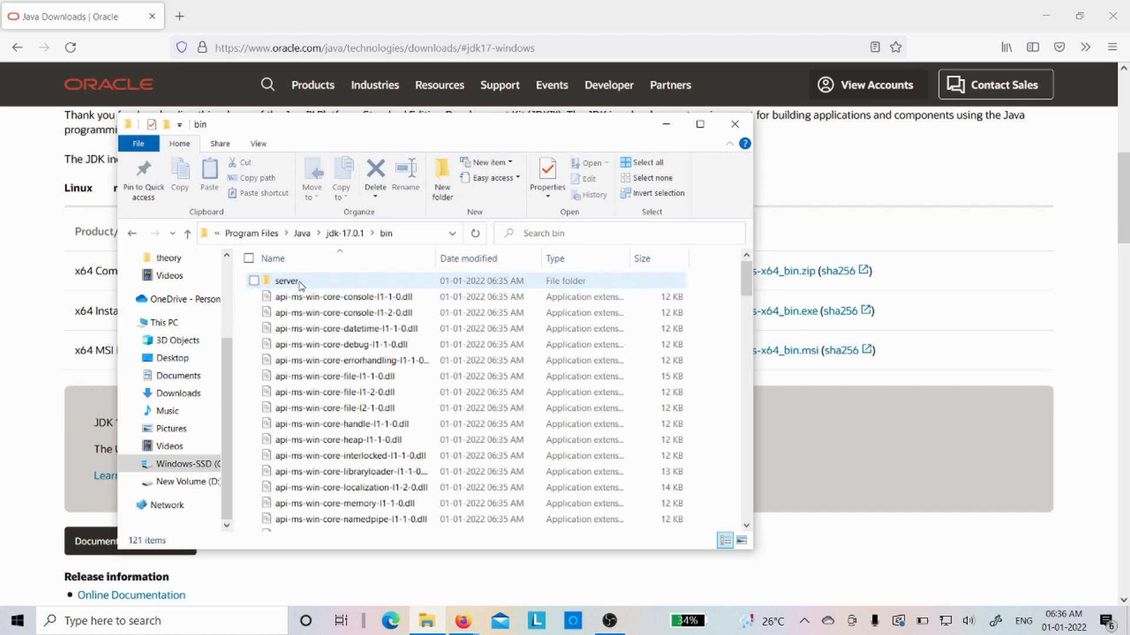
Maximize the File Explorer window and copy the bin folder's full path, C:\Program Files\Java\jdk-17.0.1\bin.
click(699, 123)
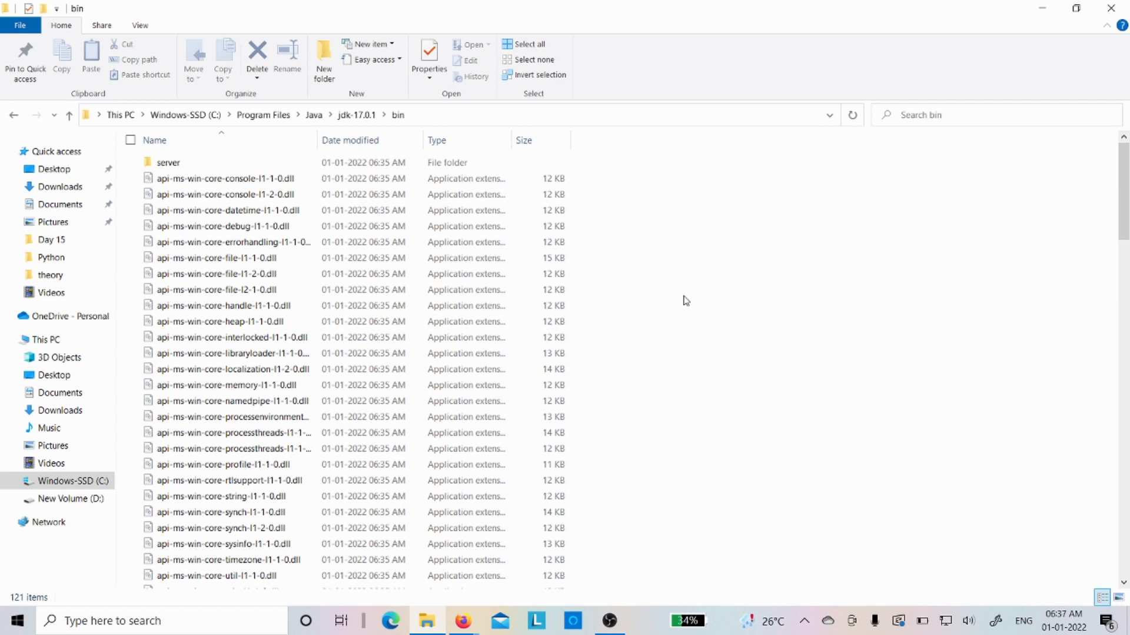
click(449, 116)
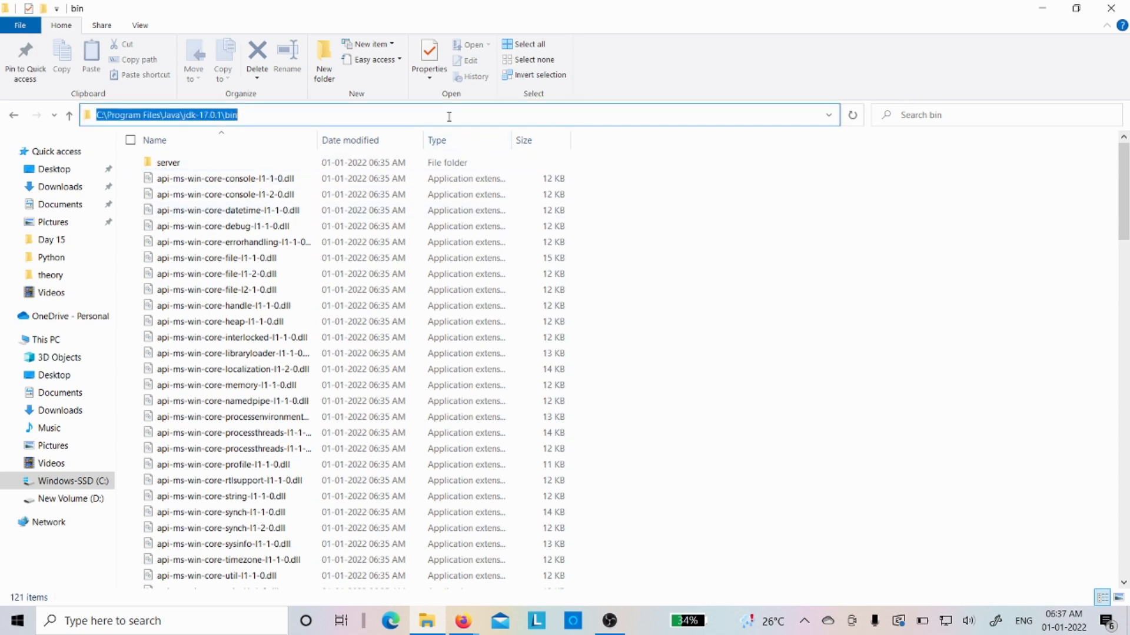
right_click(195, 117)
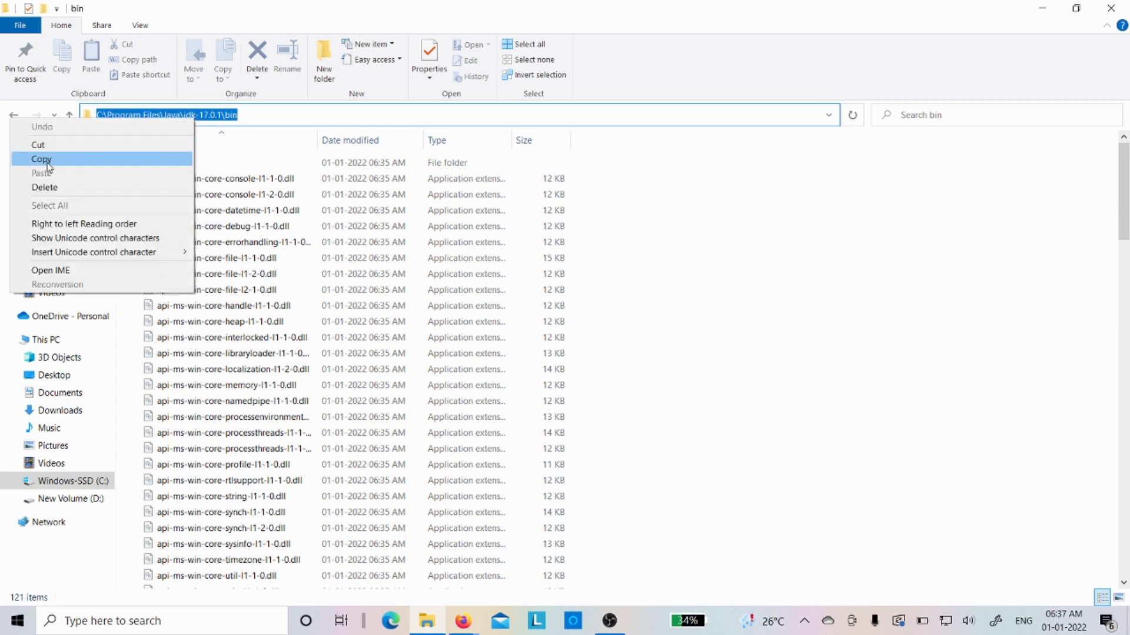
click(48, 164)
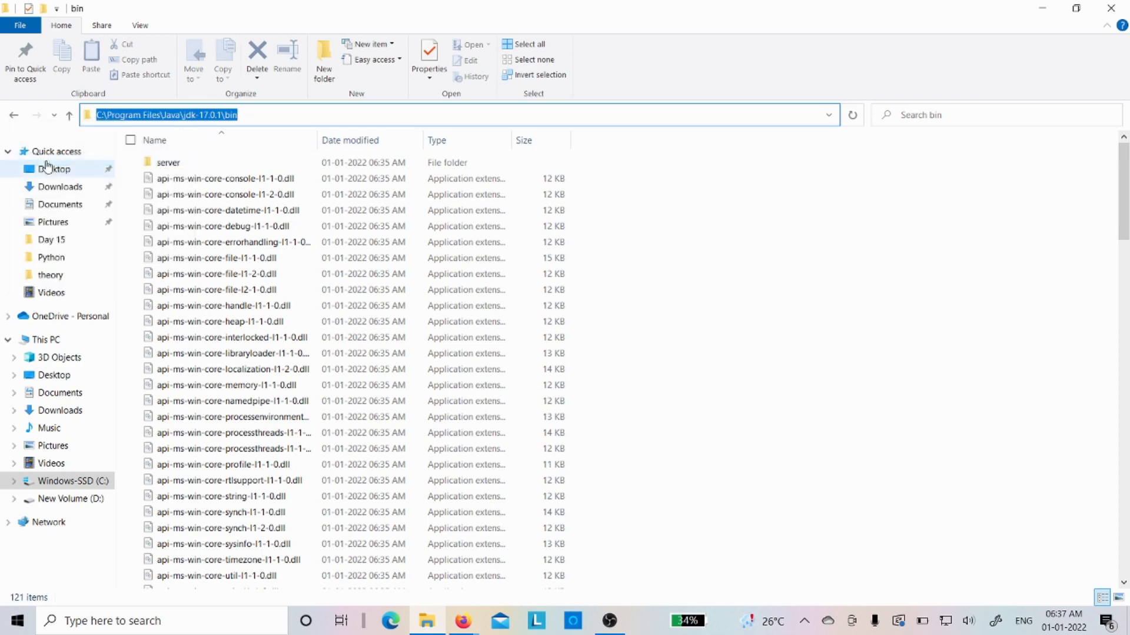
click(772, 350)
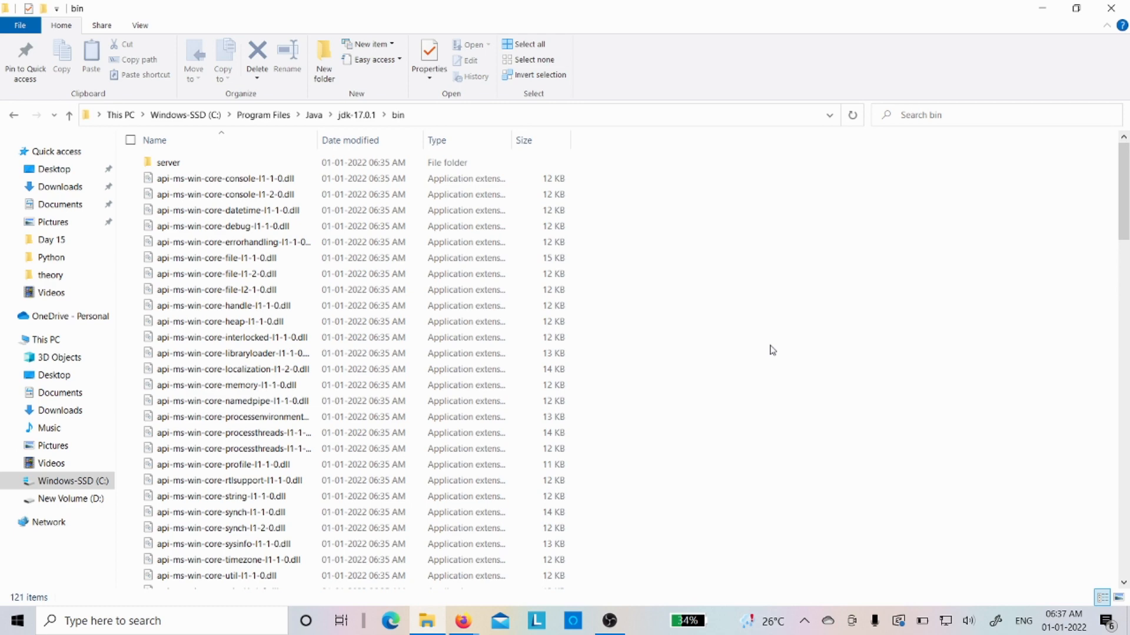
Switch to Control Panel by searching for it in Windows and open the System and Security category.
key(super)
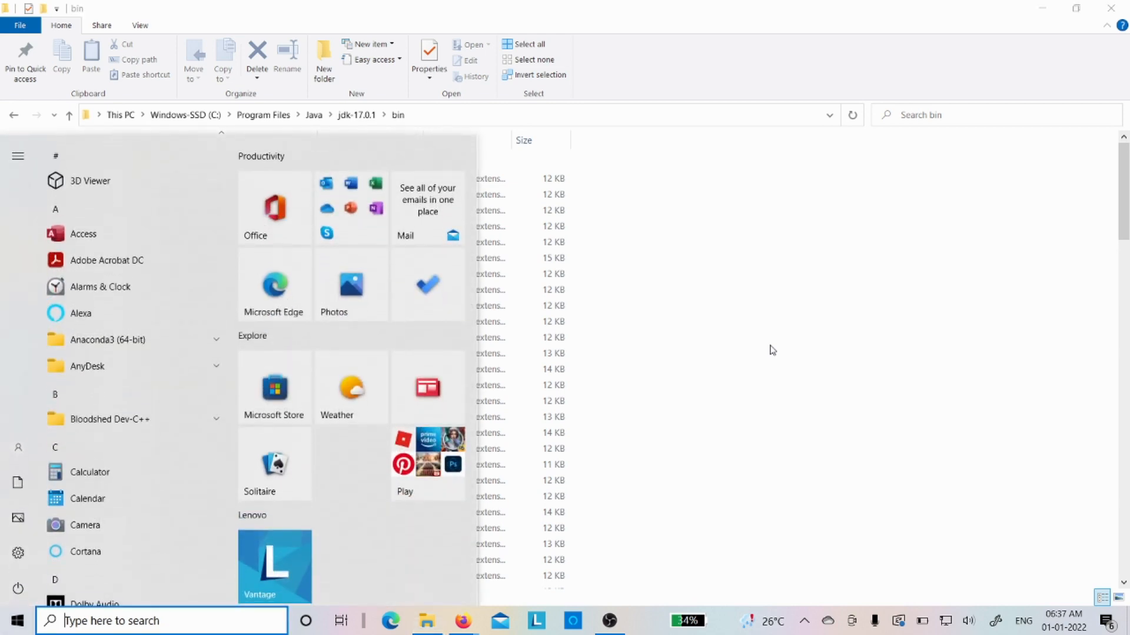
text(contr)
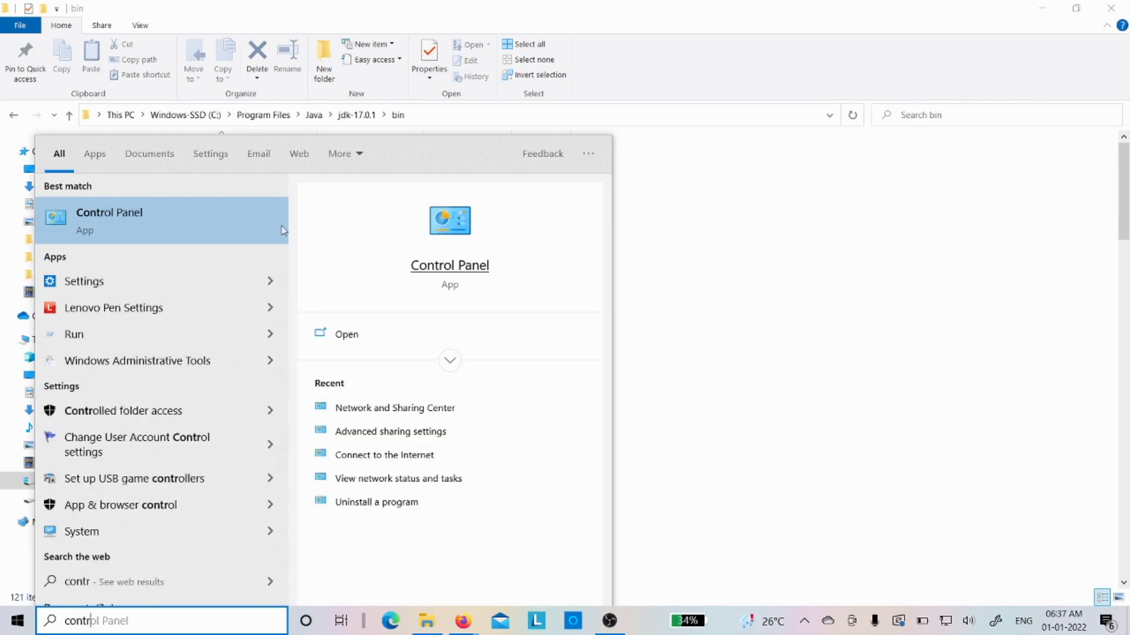
click(102, 230)
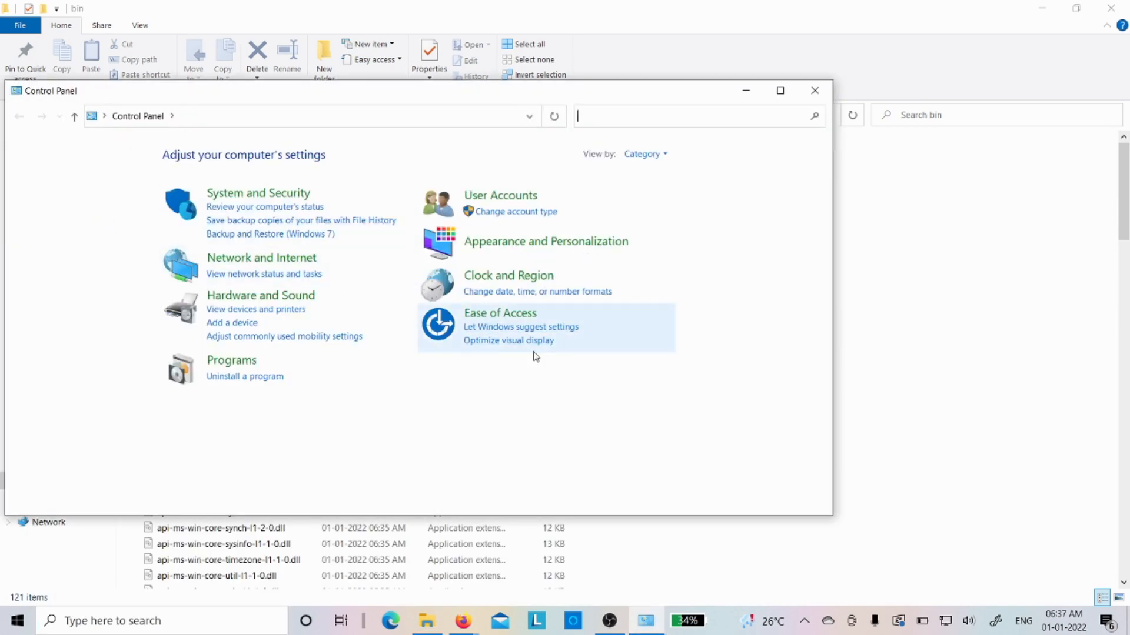
click(257, 193)
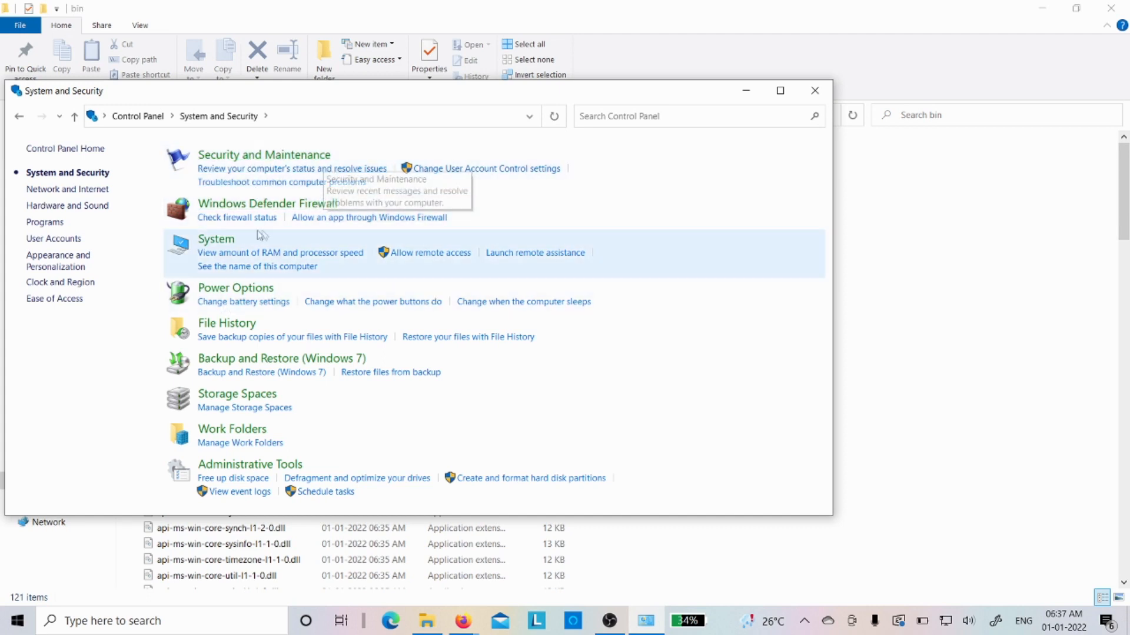
click(221, 245)
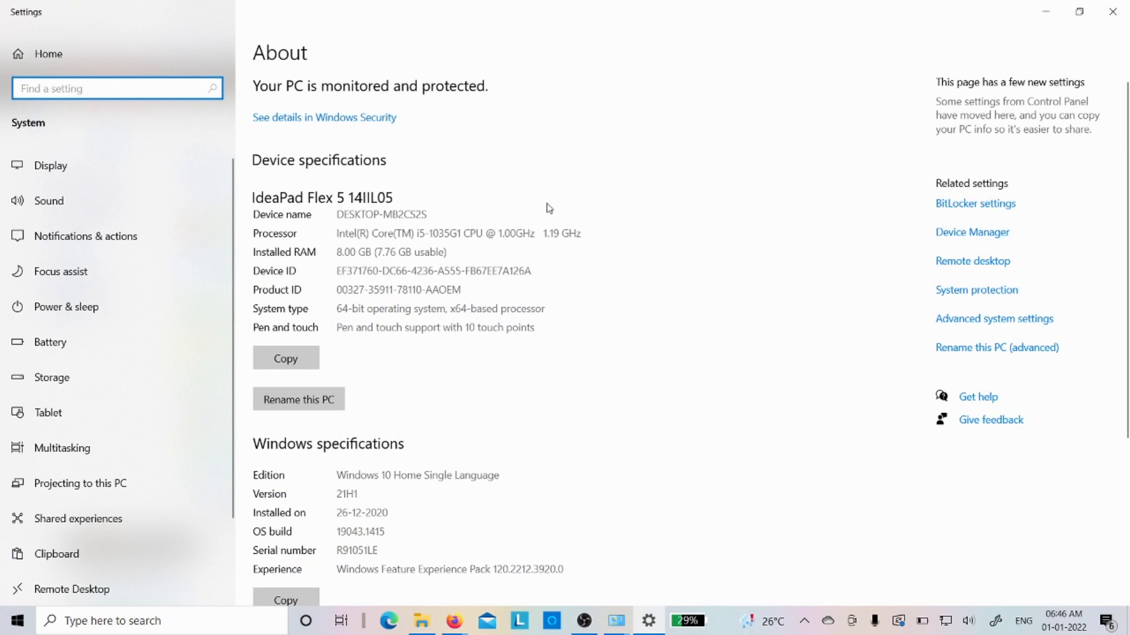
text(advanced)
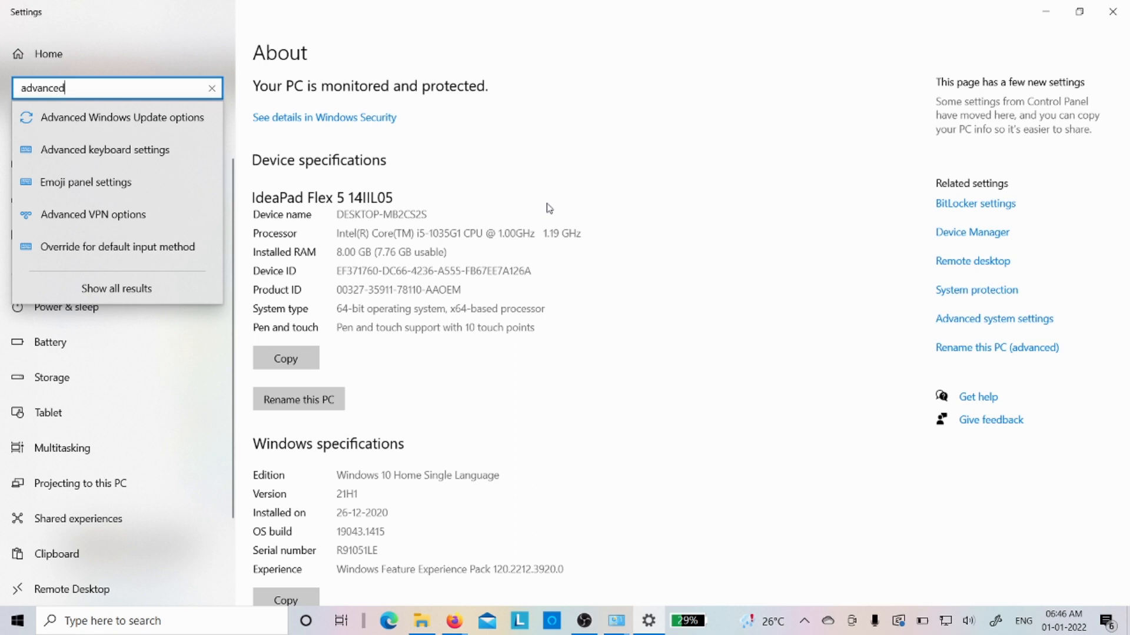
text( sett)
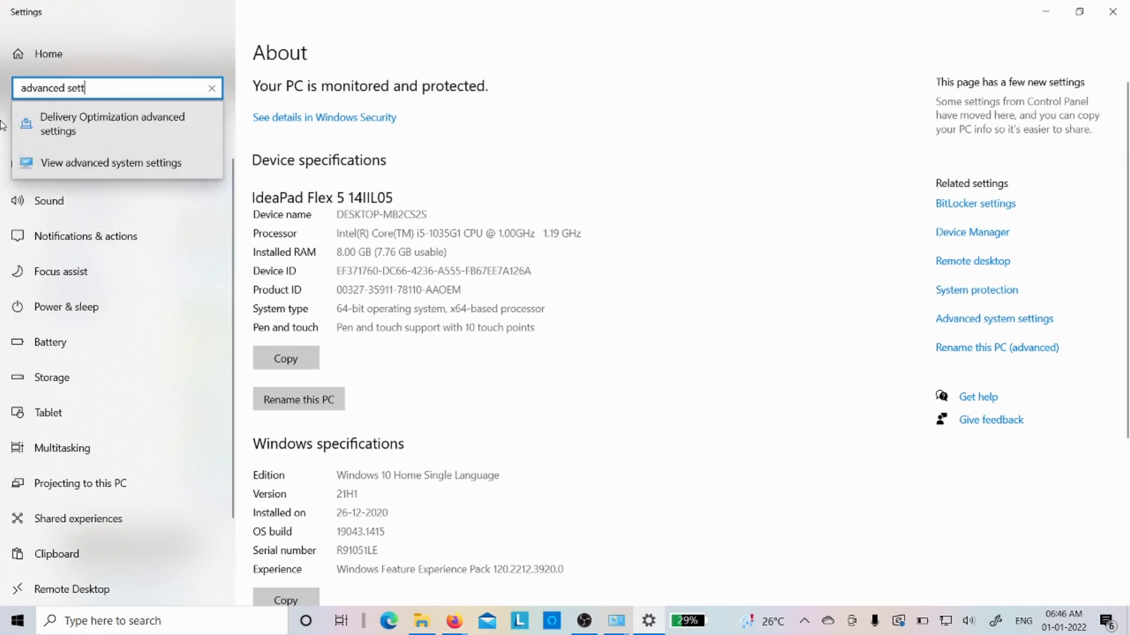
click(91, 167)
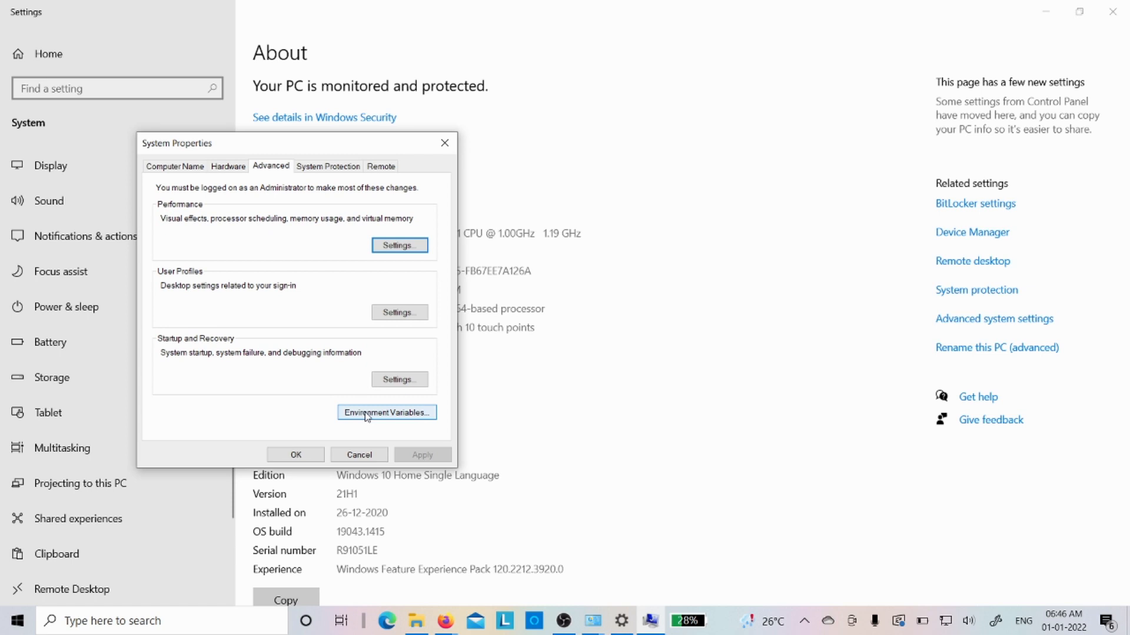
click(446, 143)
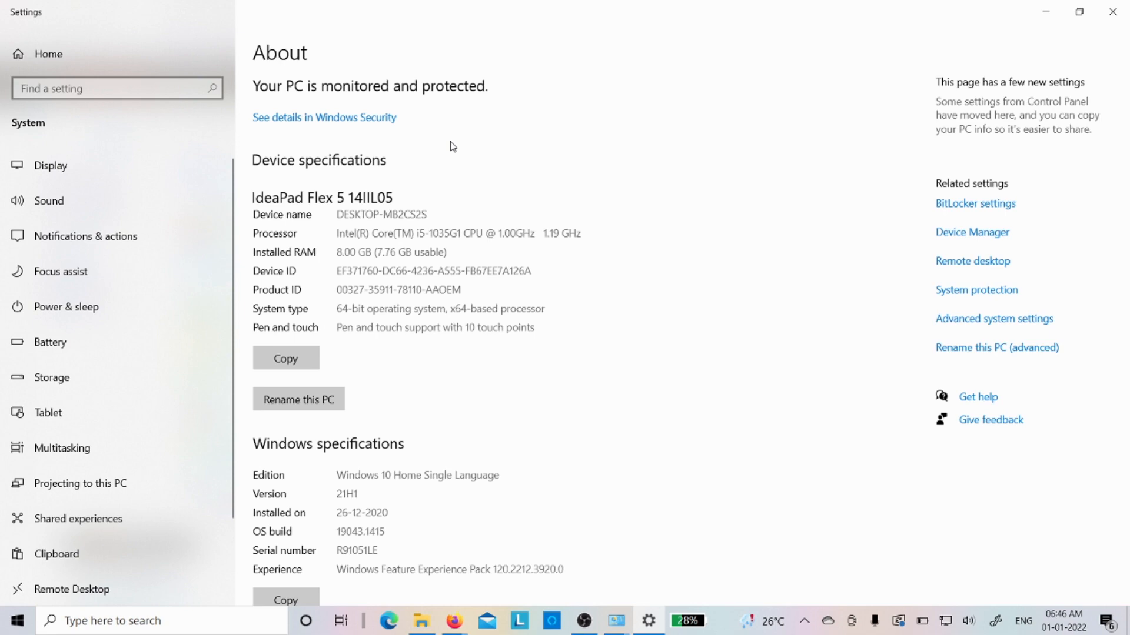
Search Windows for "env", open the system environment variables editor and bring up the Environment Variables dialog.
key(super)
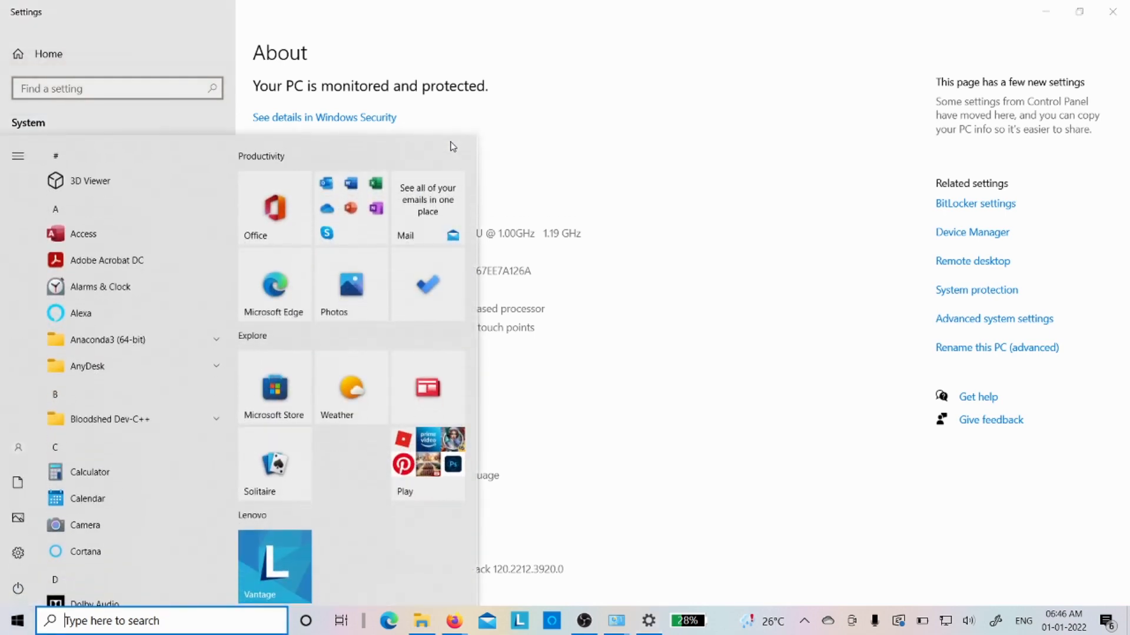
text(env)
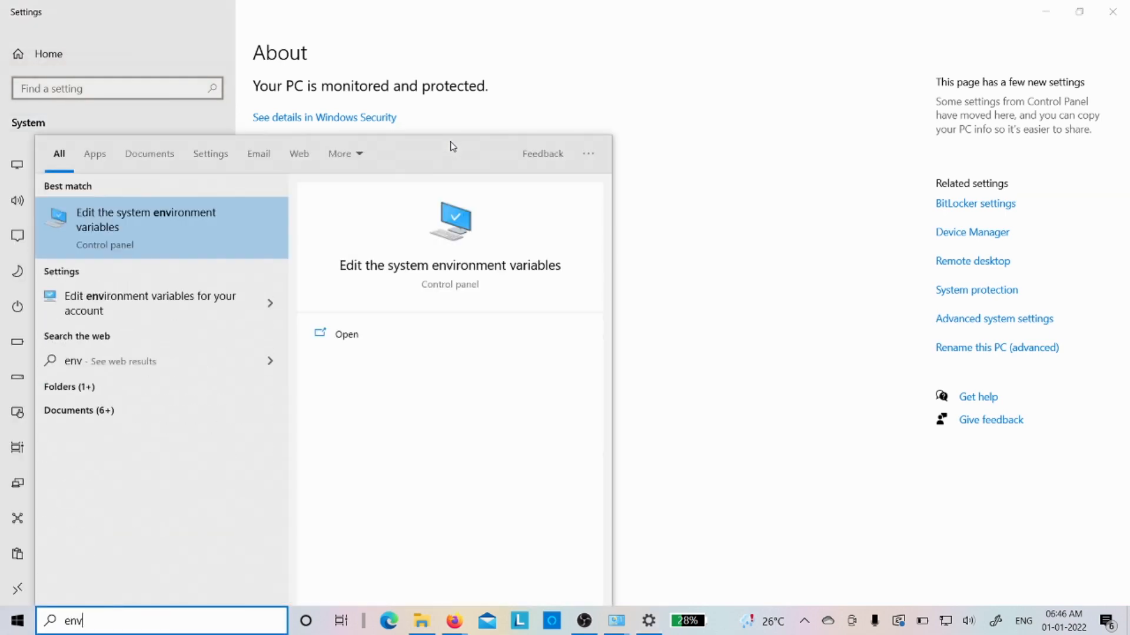
click(164, 223)
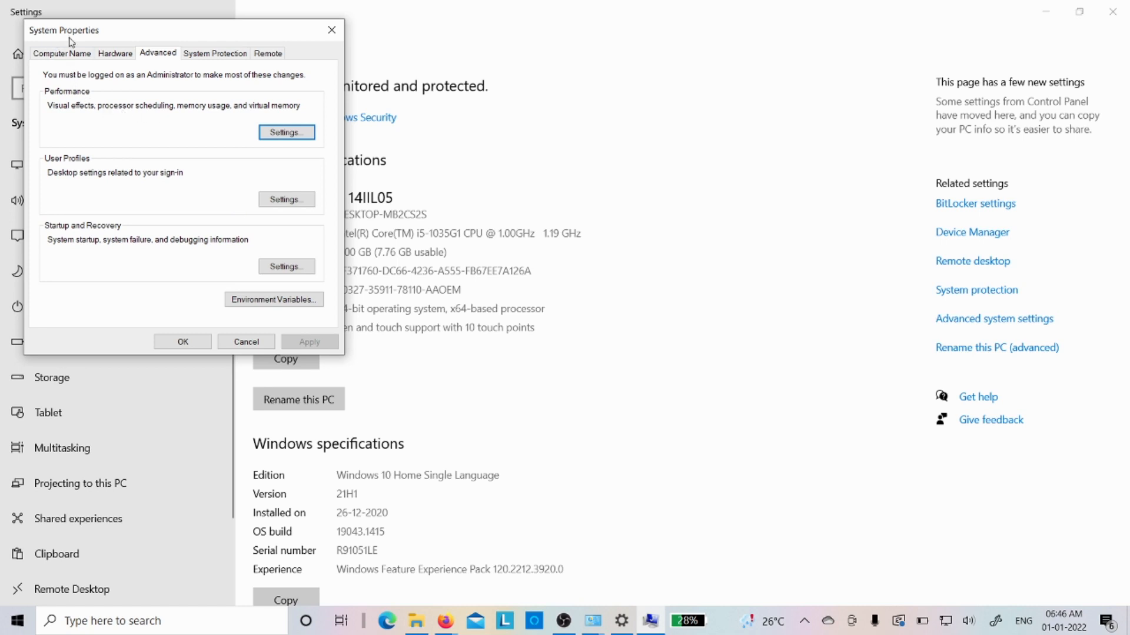
click(265, 301)
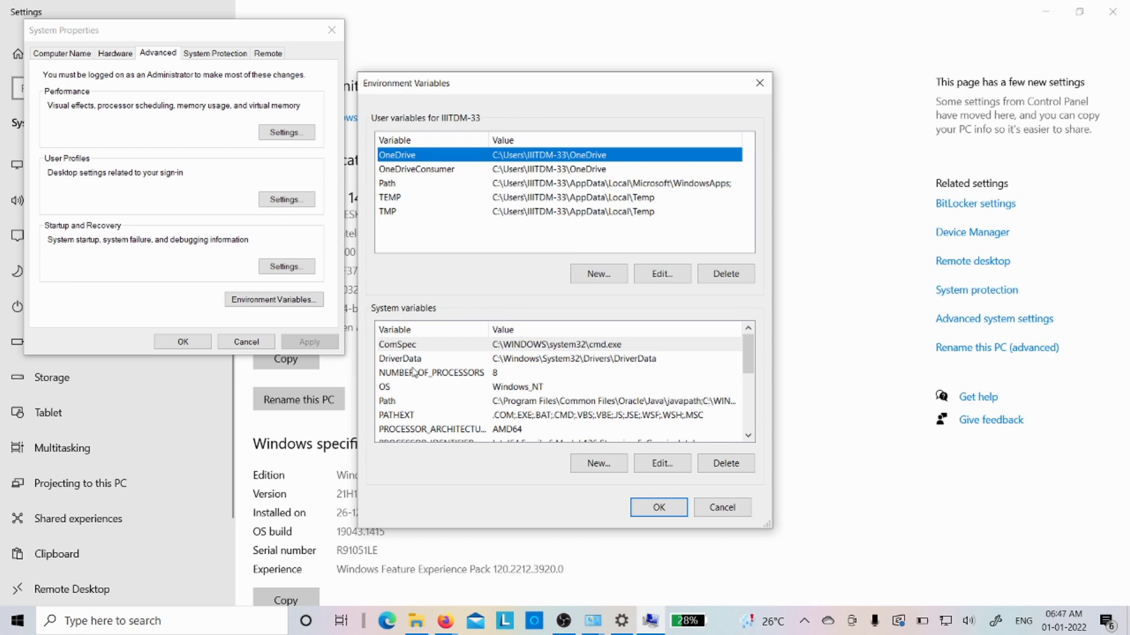
Add the copied path C:\Program Files\Java\jdk-17.0.1\bin as a new entry in the system Path variable and save all open dialogs.
click(388, 403)
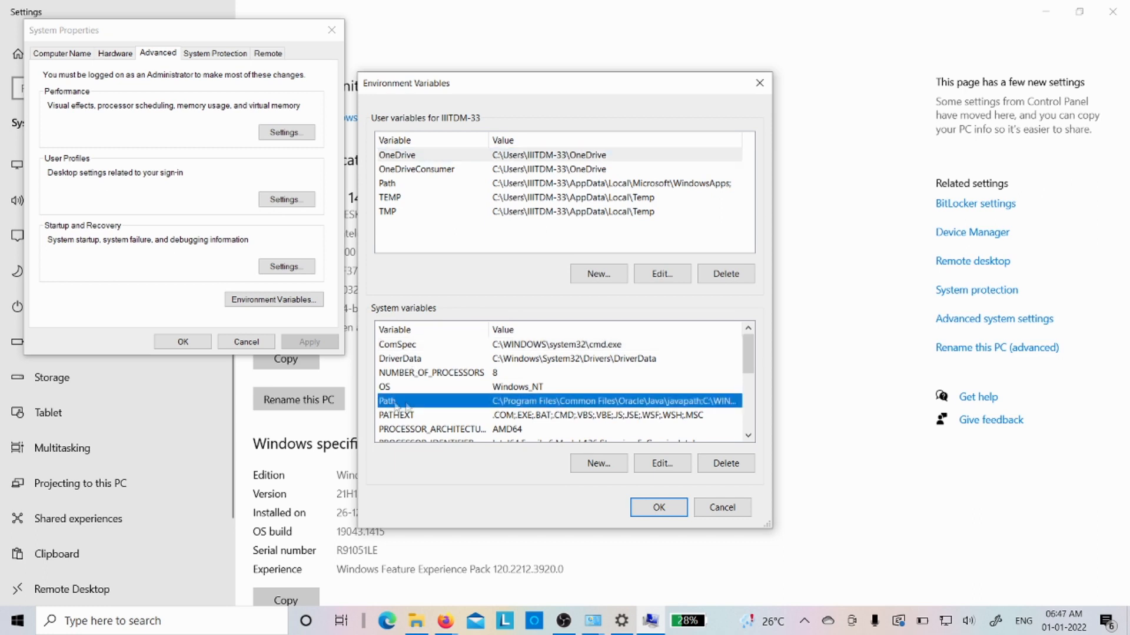
double_click(460, 406)
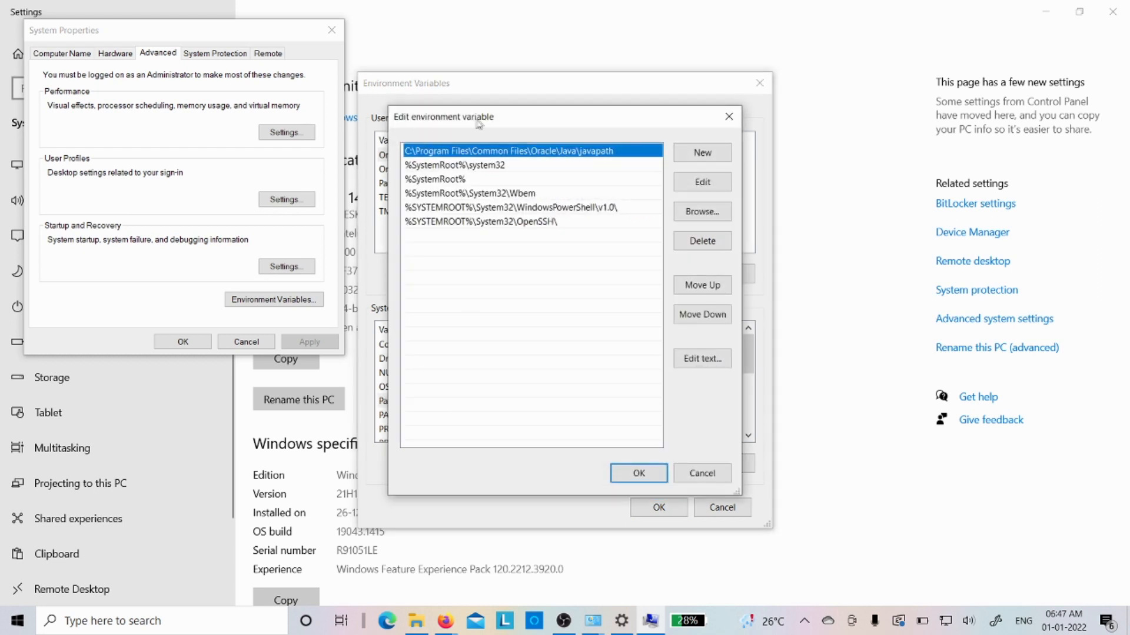
click(703, 153)
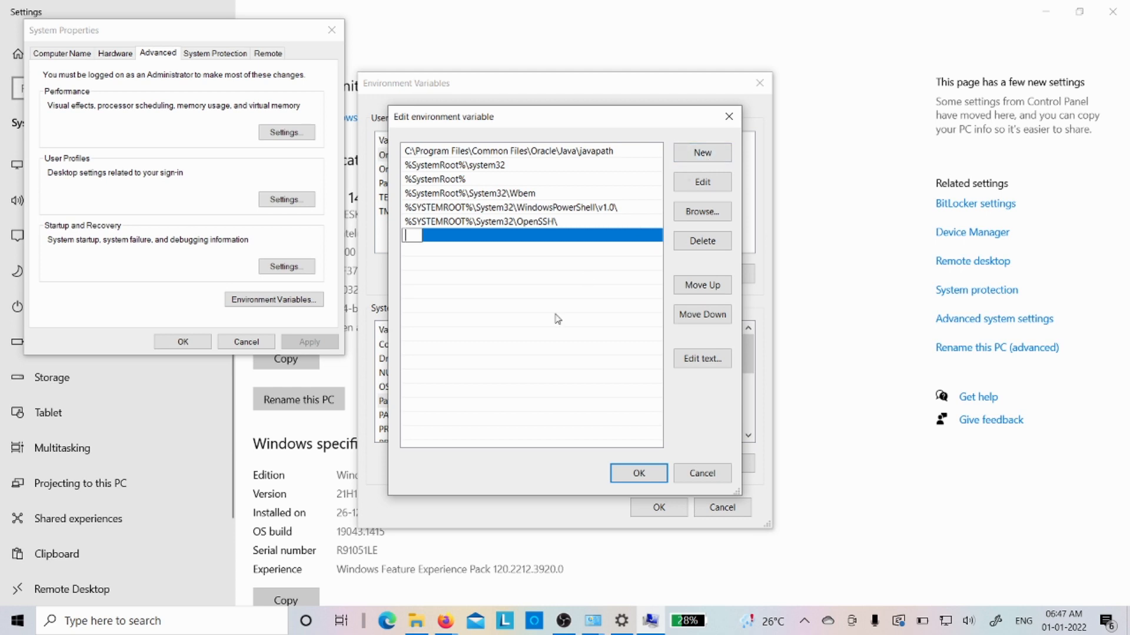
right_click(410, 240)
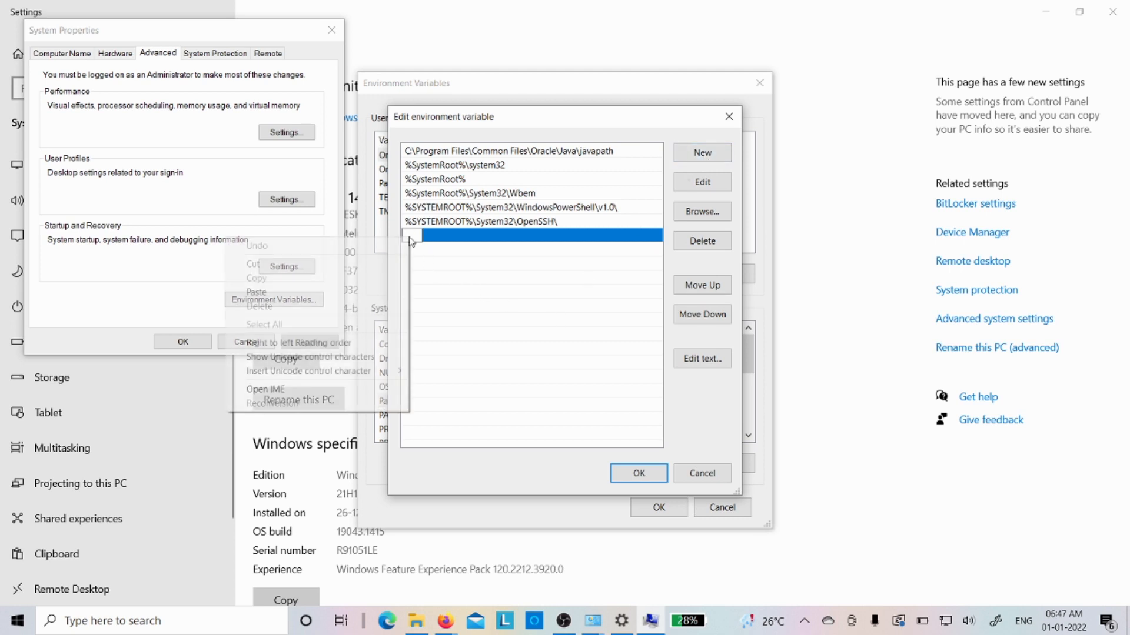
click(283, 293)
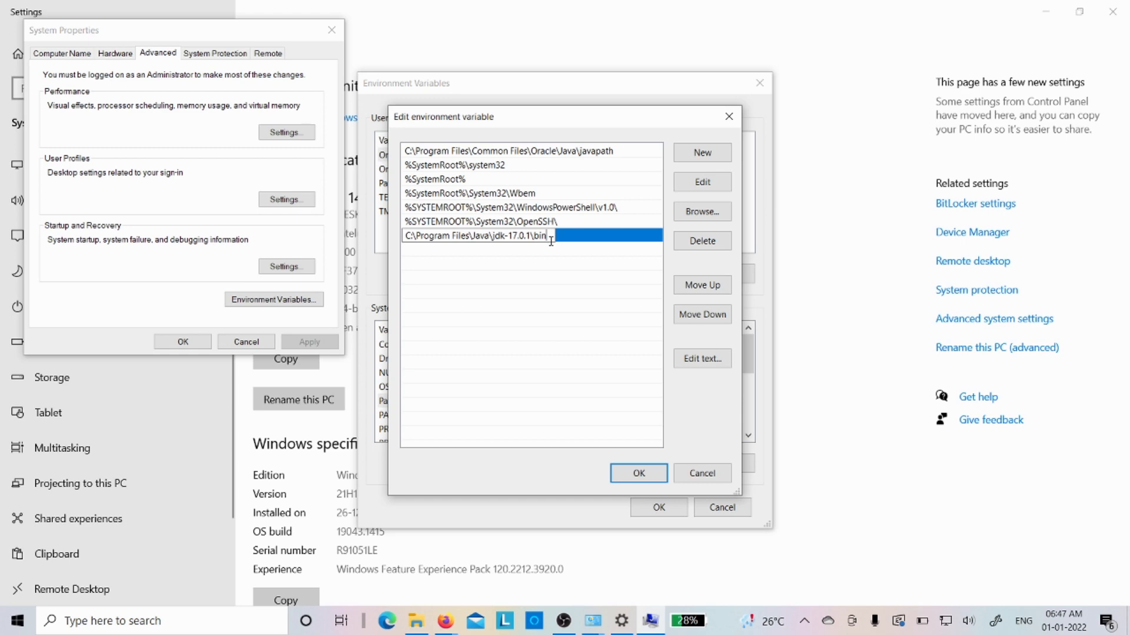
click(638, 474)
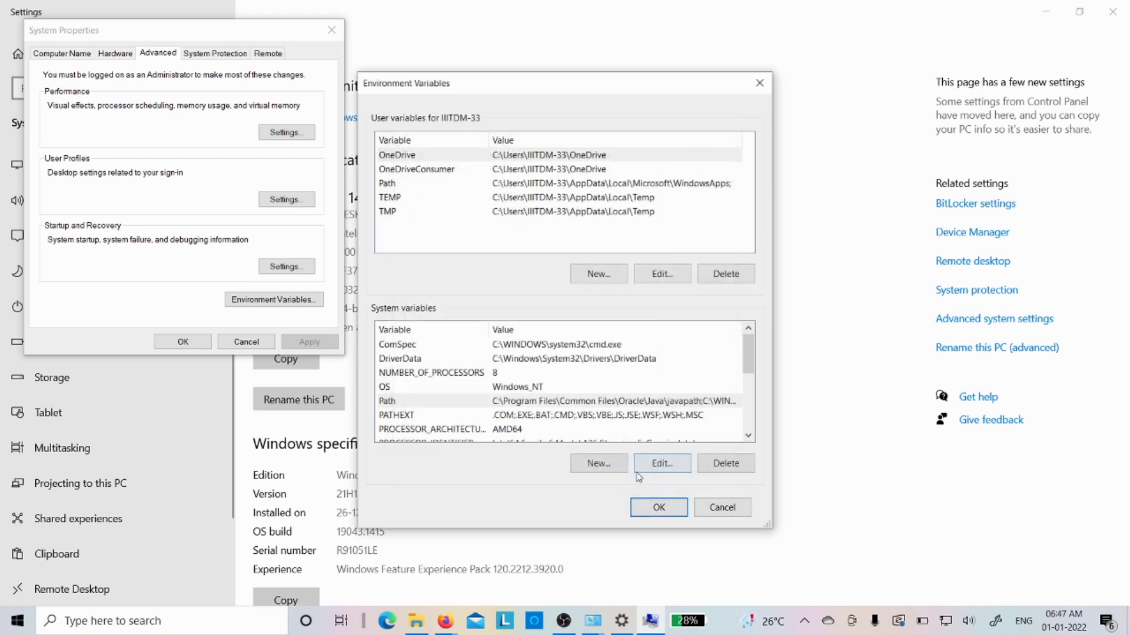
click(659, 509)
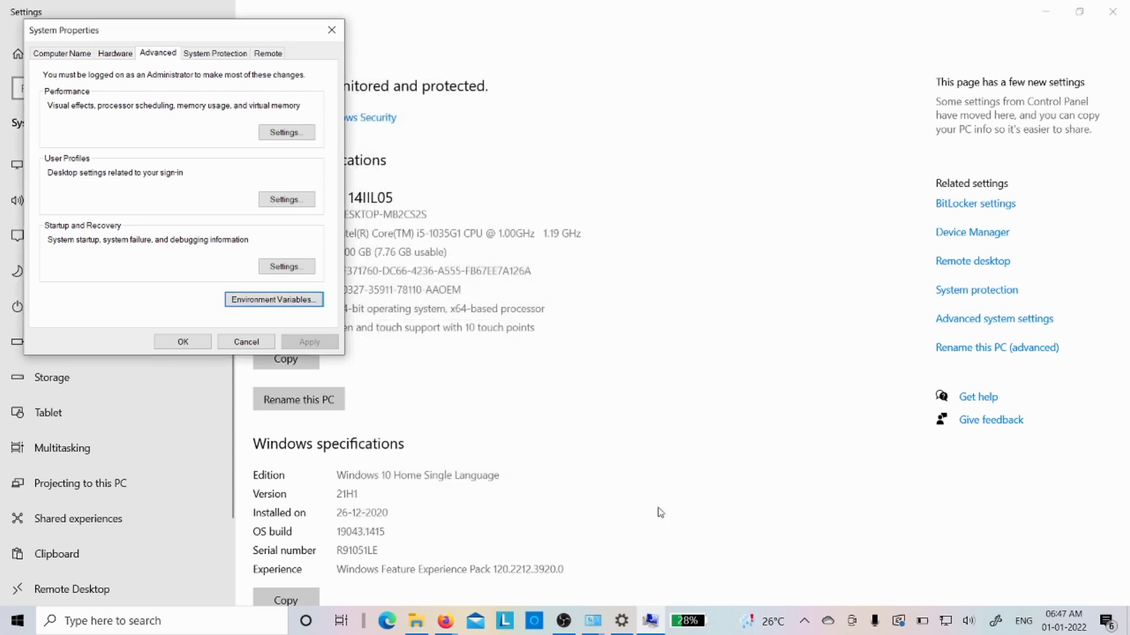
click(179, 342)
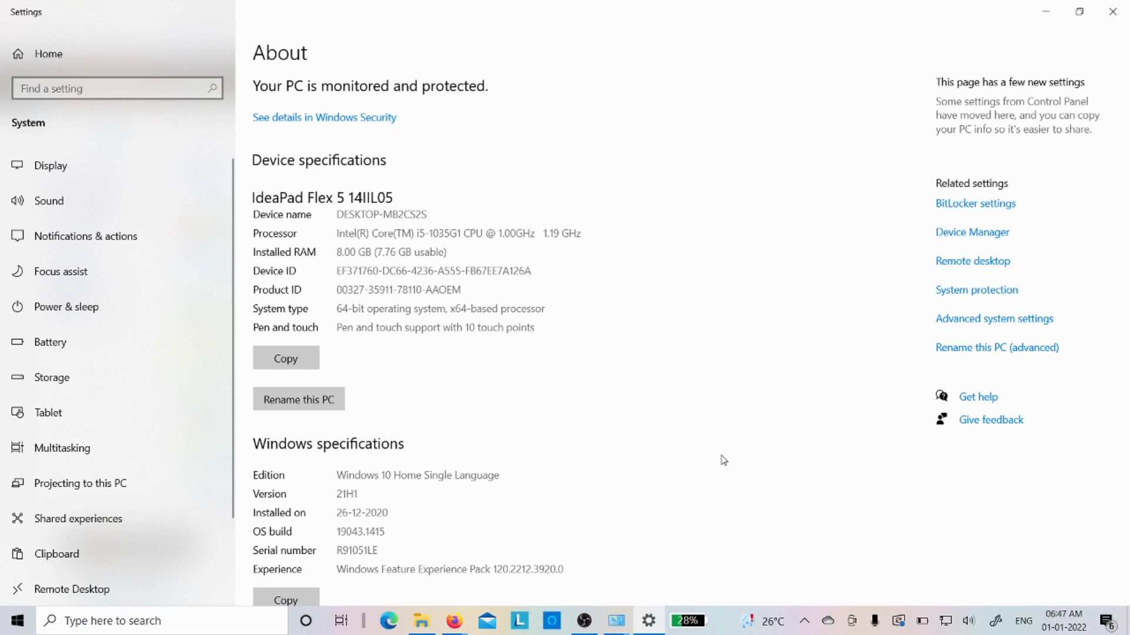
Switch to Command Prompt through a Windows search for "cmd" and check the Java version with java -version.
key(super)
text(cmd)
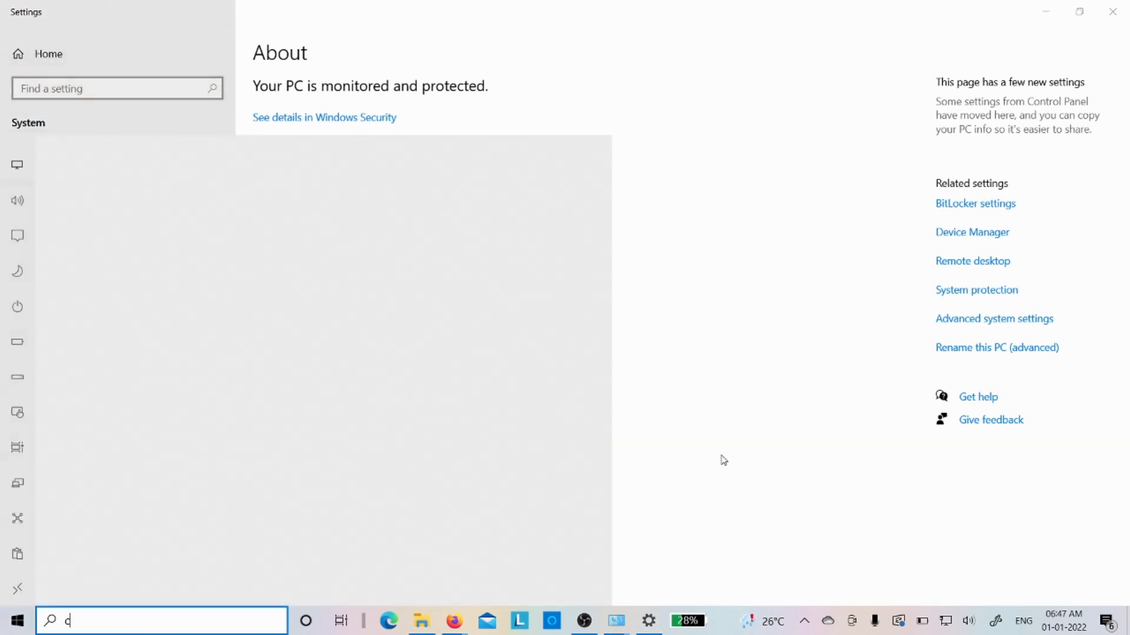
click(152, 230)
text(java -version)
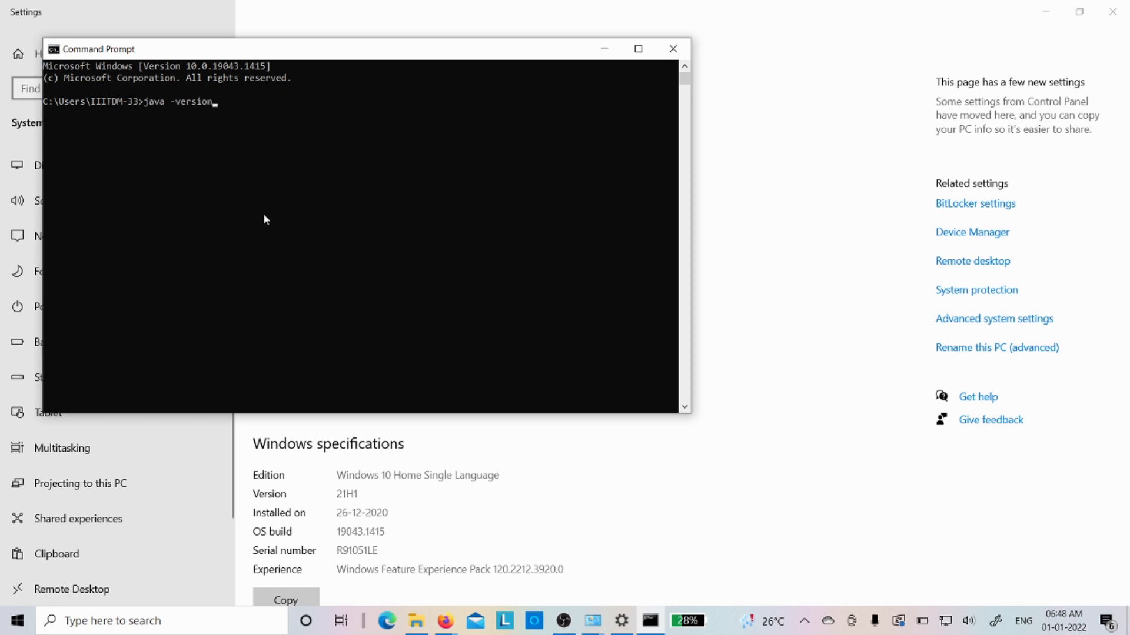
key(Return)
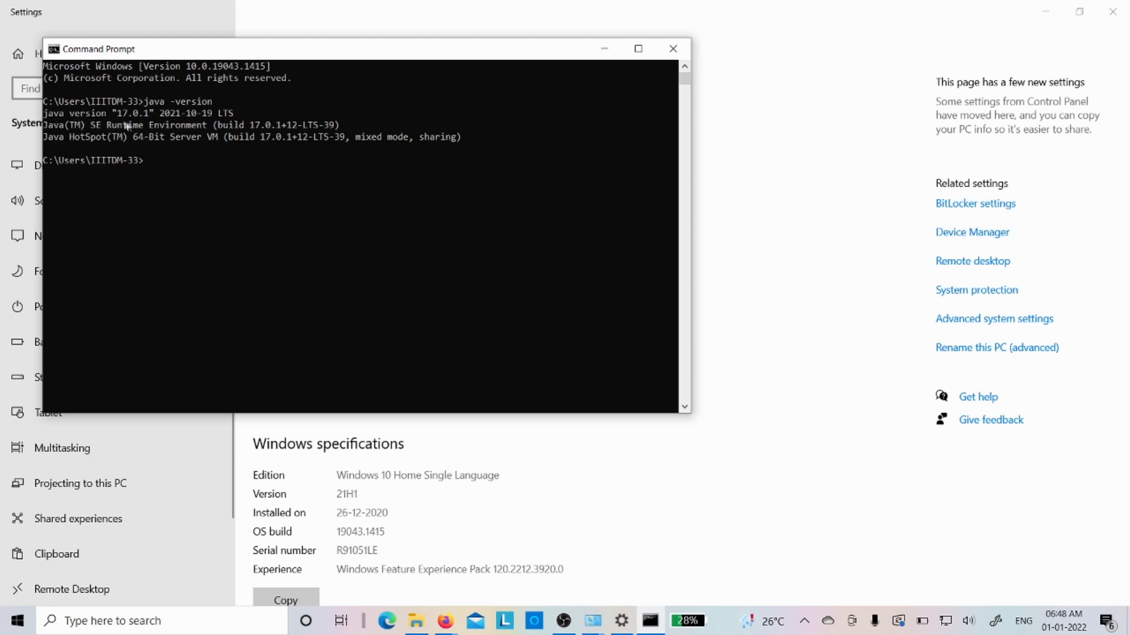
Check the Java compiler with javac -version, and run javac without arguments to list its options.
text(javac -version)
key(Return)
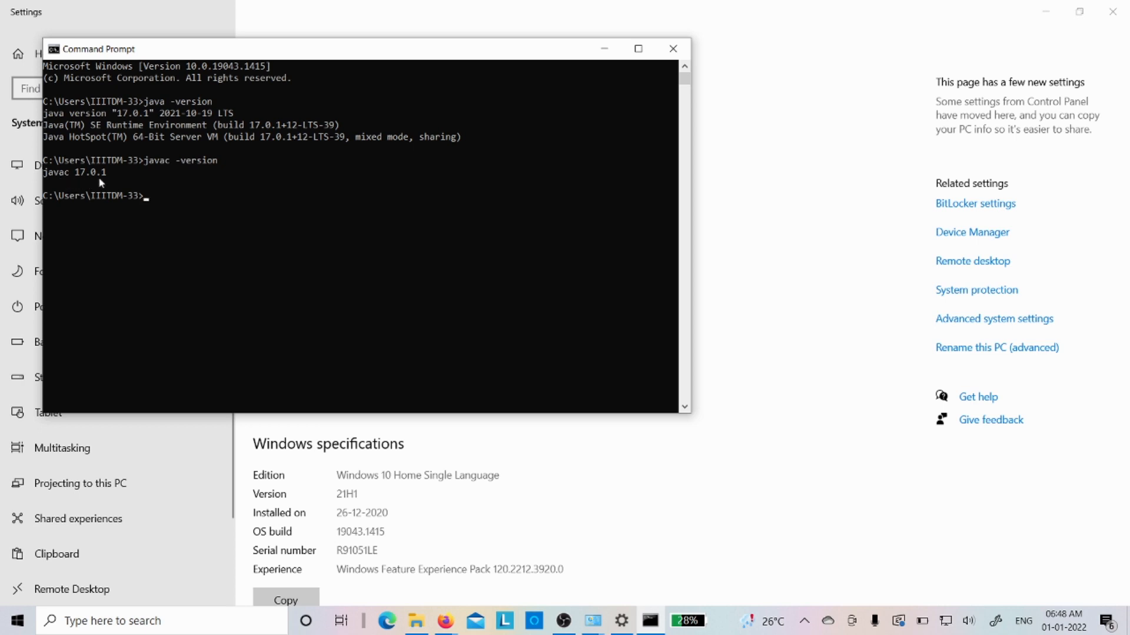
text(javac)
key(Return)
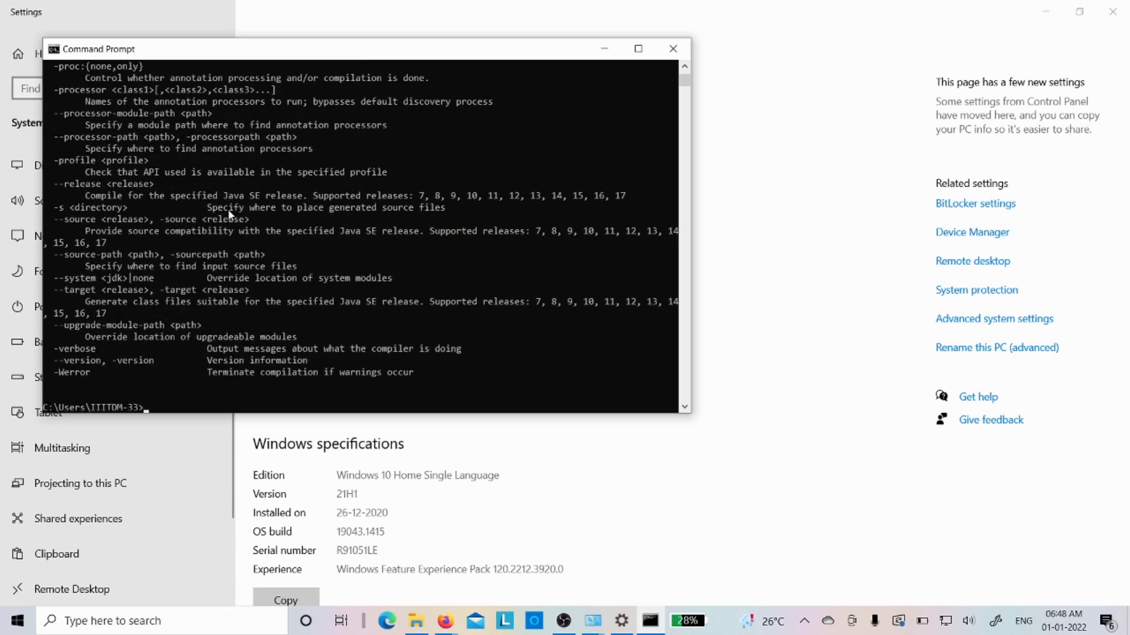